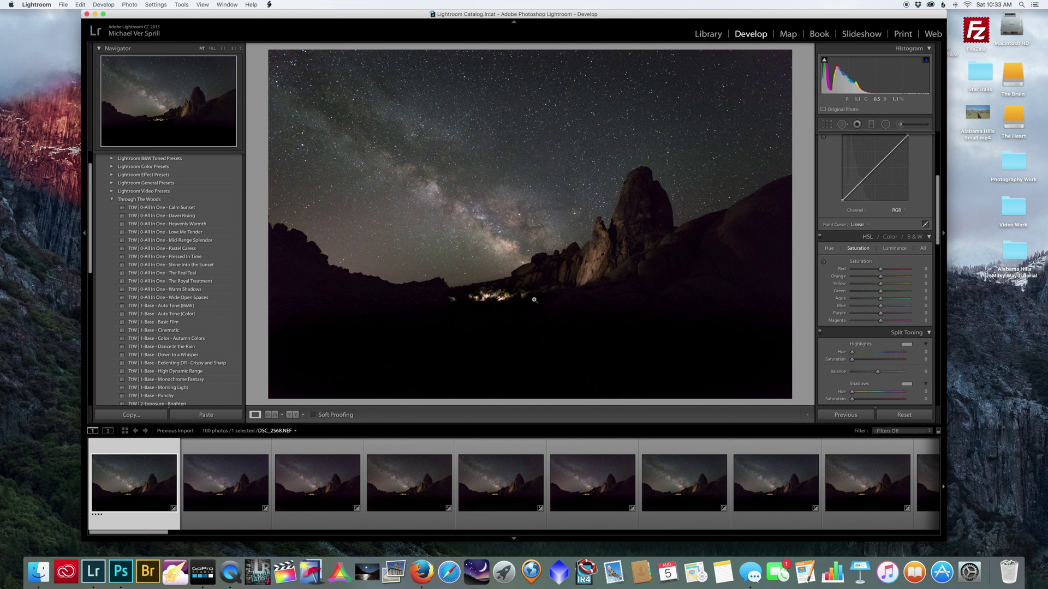
Select all 100 Milky Way frames in the Lightroom Develop filmstrip with Cmd+A
key("super+a")
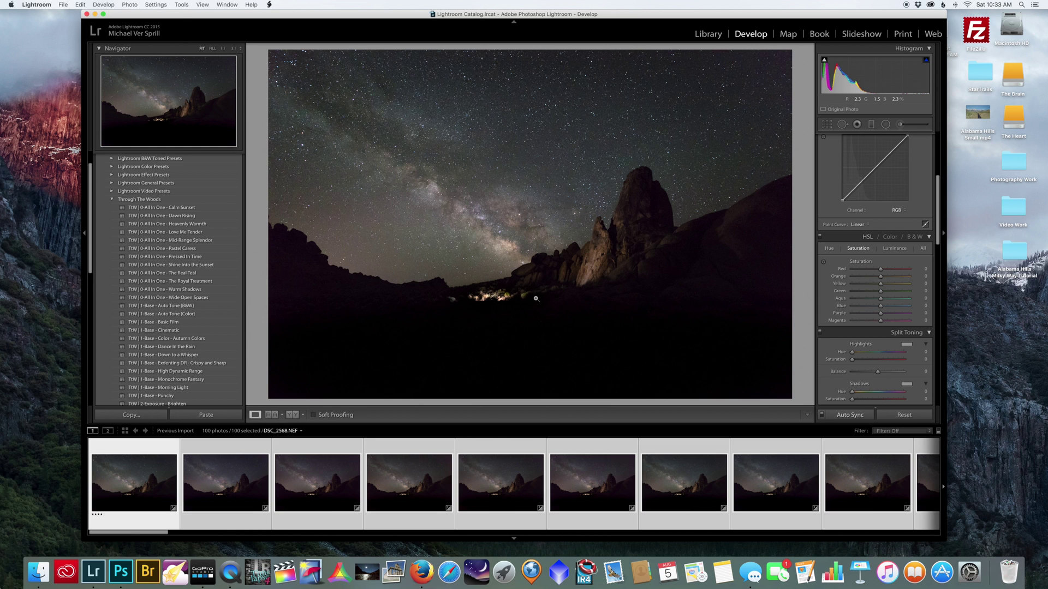
left_click(64, 4)
left_click(82, 104)
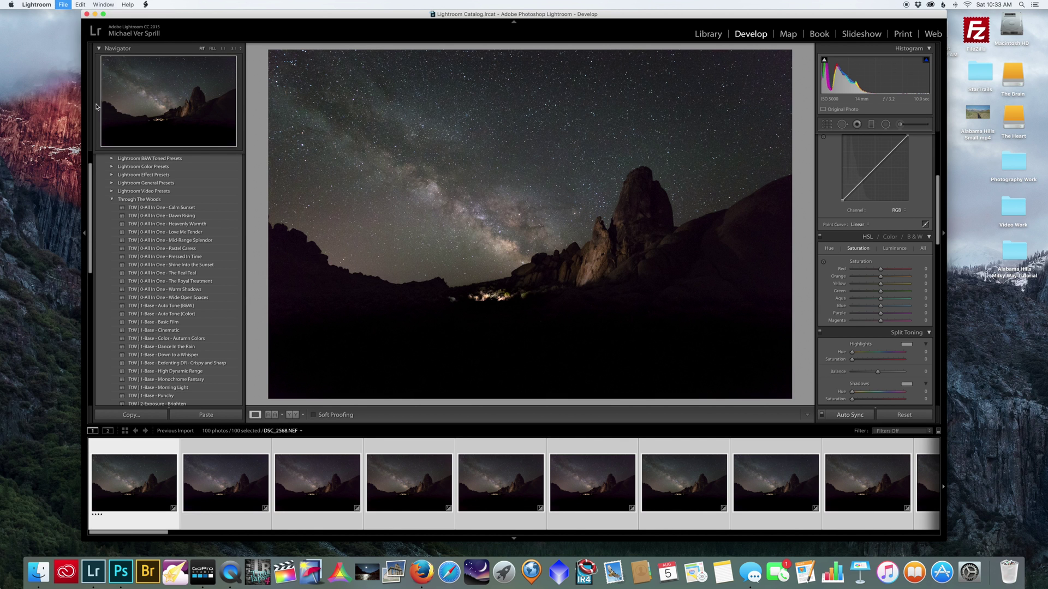
left_click(663, 254)
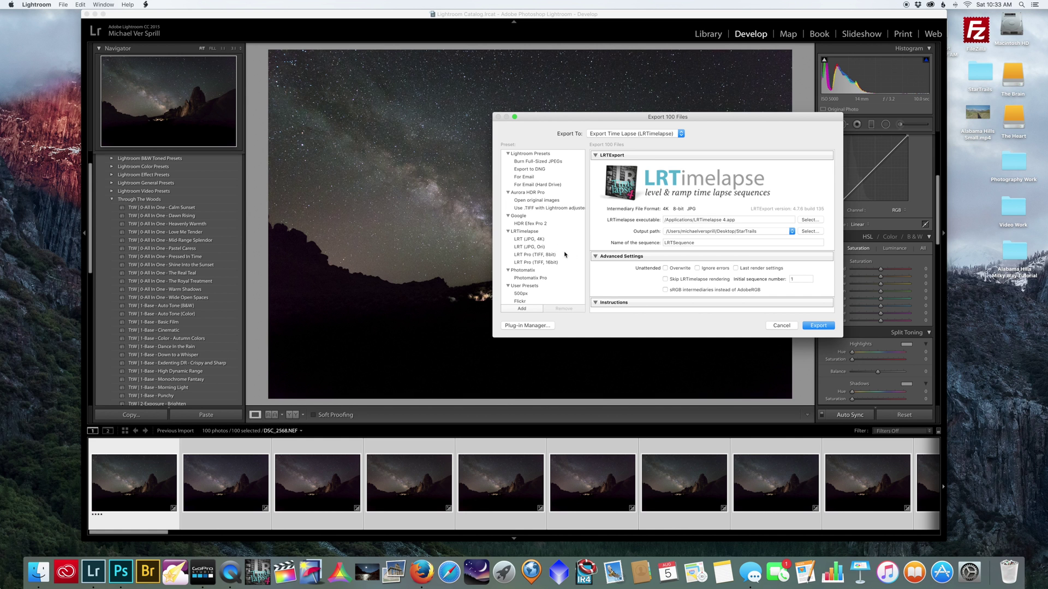
left_click_drag(591, 116, 480, 115)
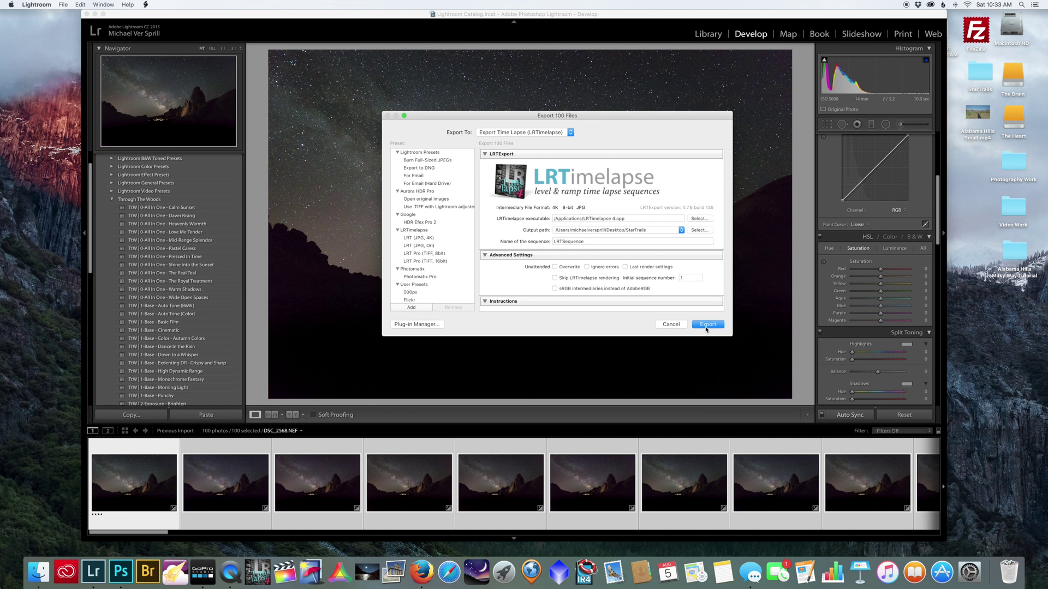
left_click(670, 325)
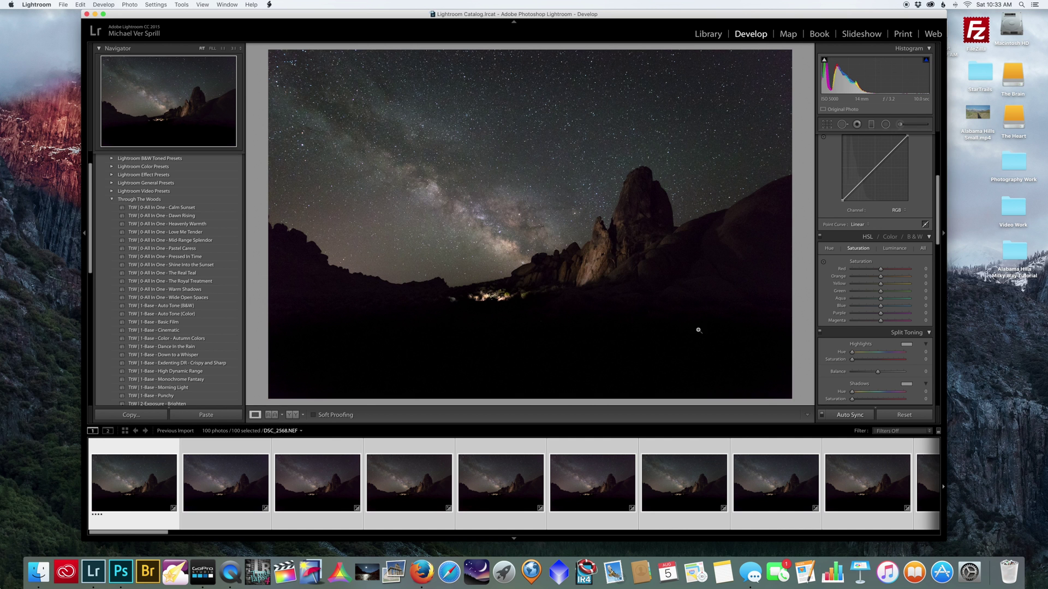
Launch Bridge, enlarge its window, and browse to Alabama Hills Milky Way Tutorial > Alabama Hills Stars with light
left_click(94, 13)
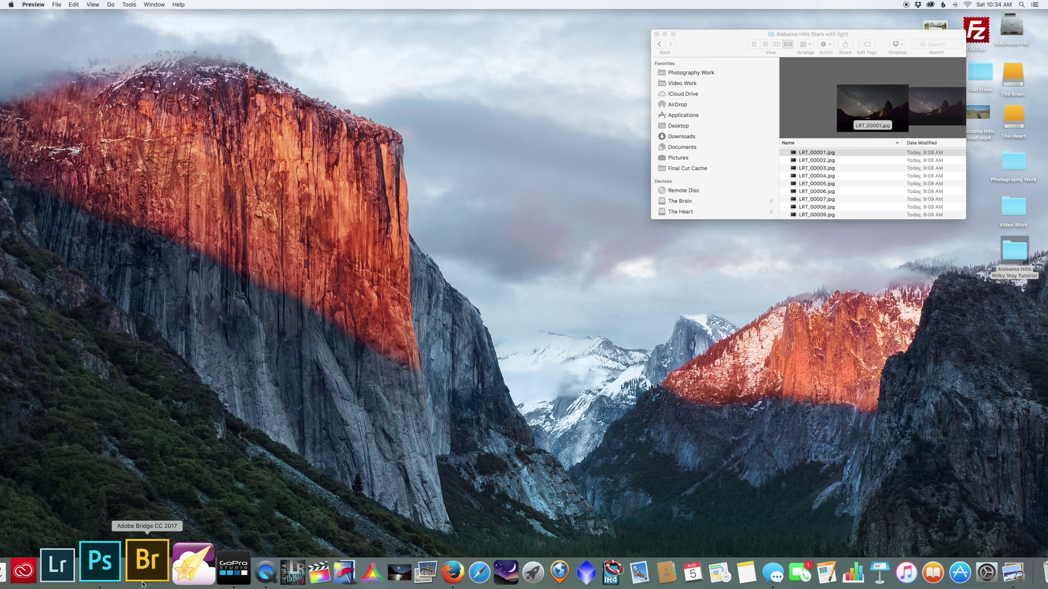
left_click(146, 570)
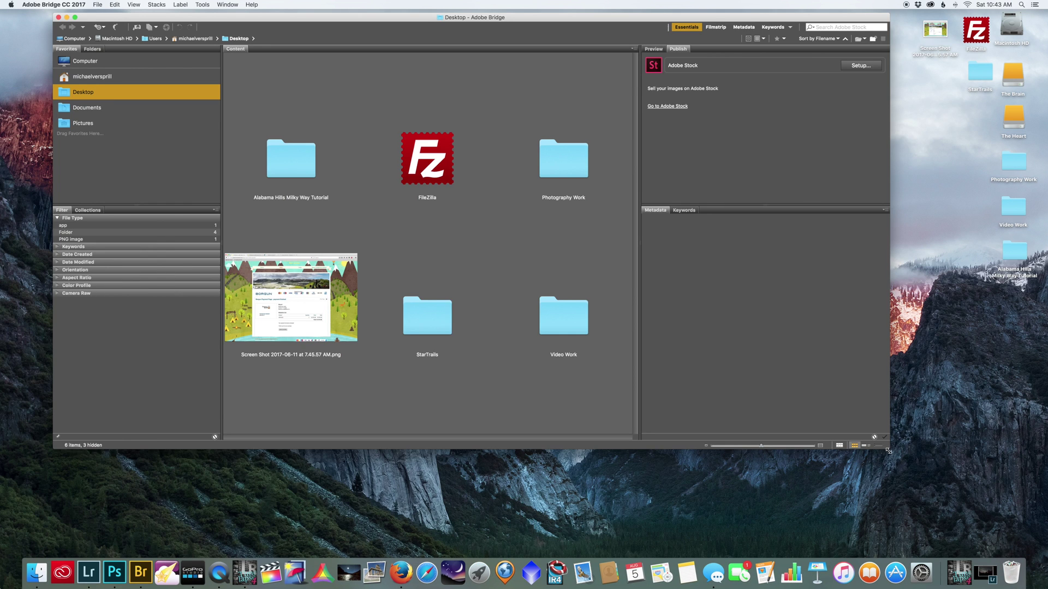
left_click_drag(888, 451, 950, 513)
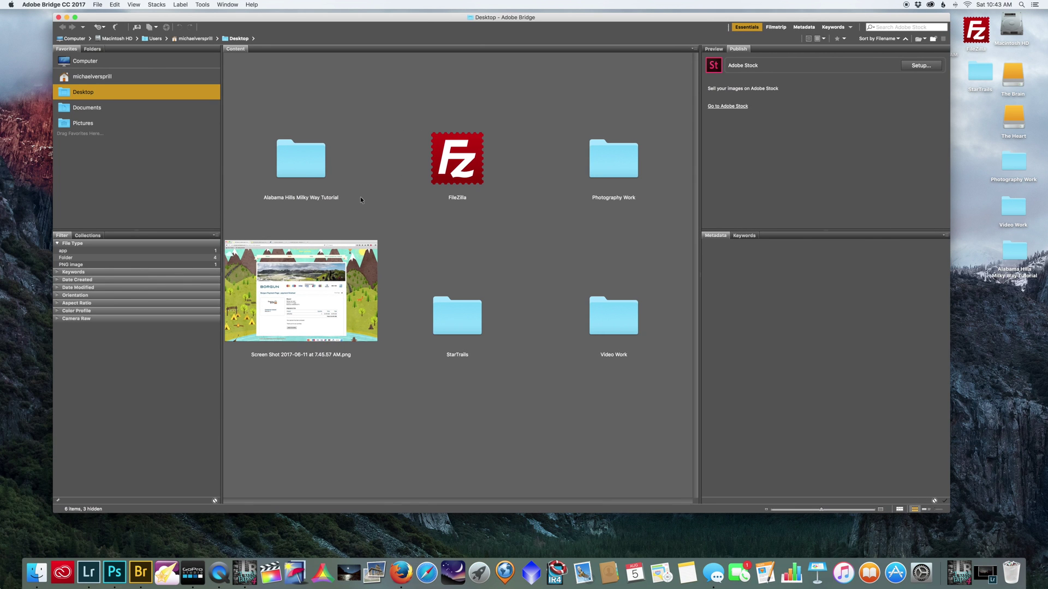
double_click(294, 147)
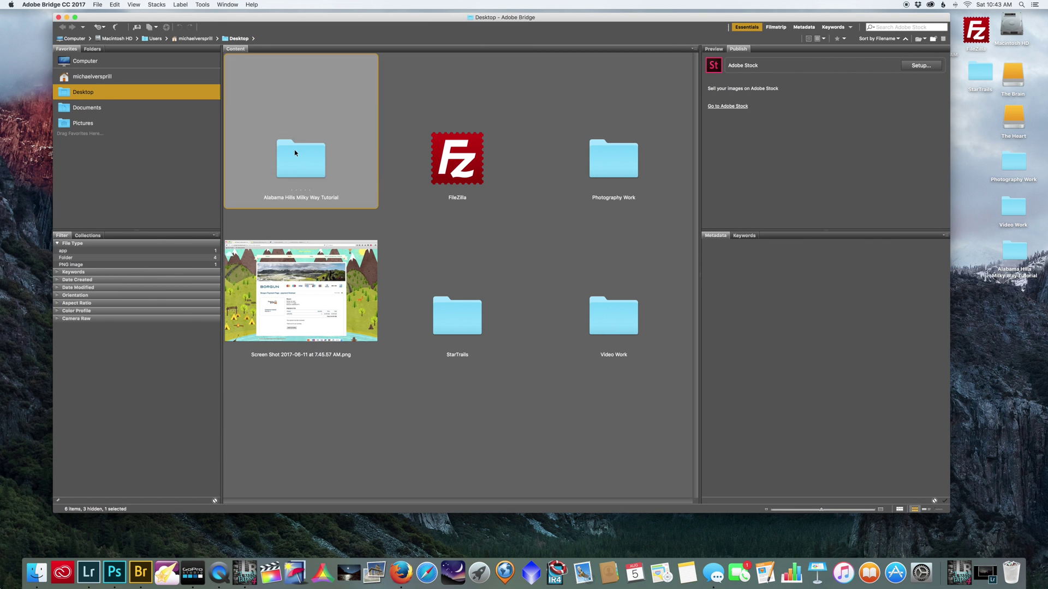
double_click(456, 165)
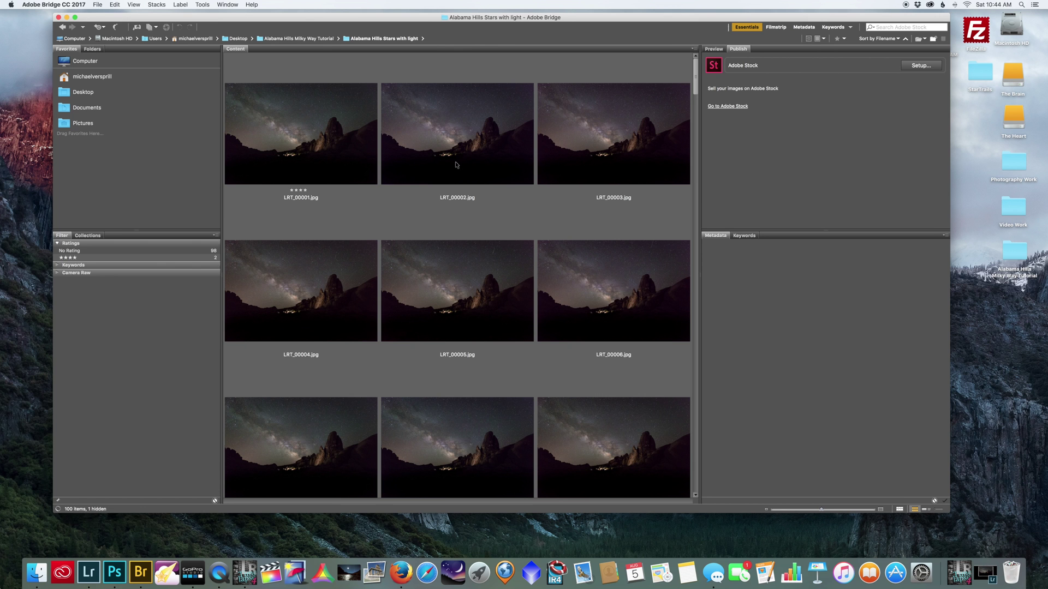
Open LRT_00001.jpg in Adobe Photoshop CC 2017 from Bridge
left_click(334, 123)
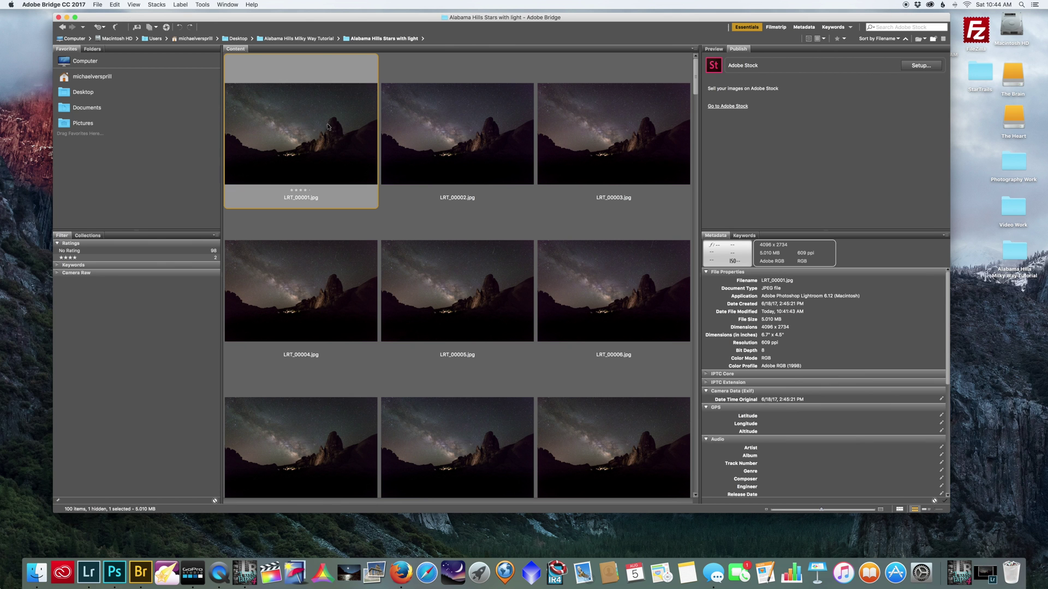
right_click(331, 116)
mouse_move(361, 131)
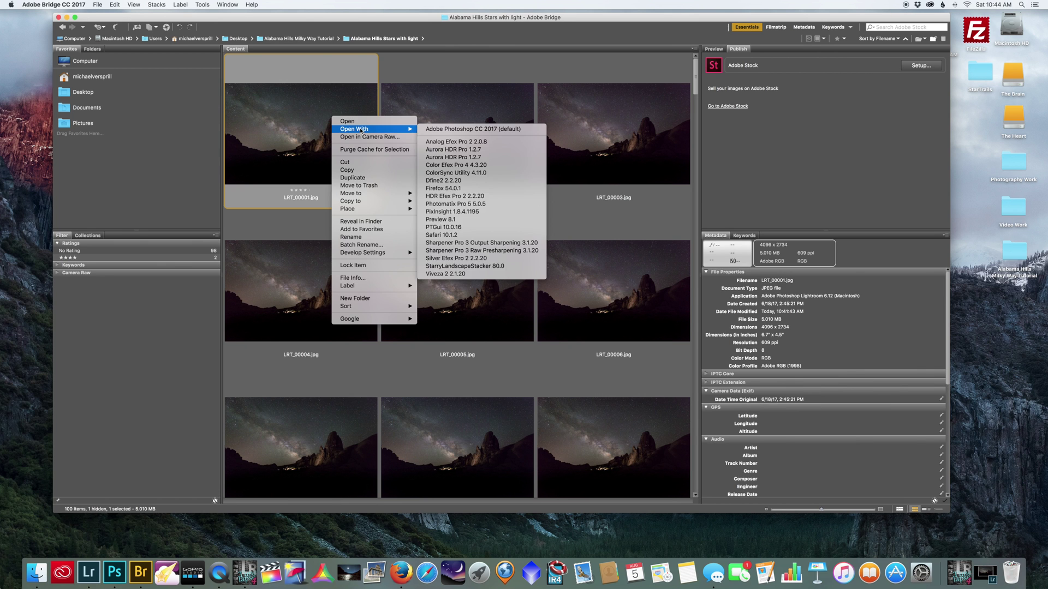
left_click(448, 129)
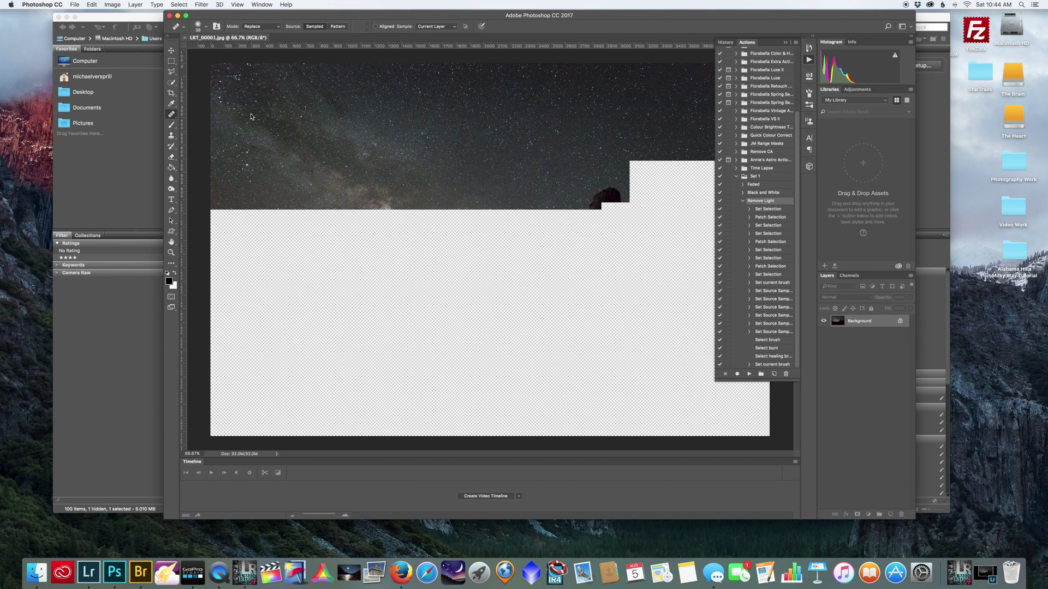
Collapse the side panels, shift the window left, and show the Actions panel
left_click(784, 43)
left_click_drag(704, 15, 657, 16)
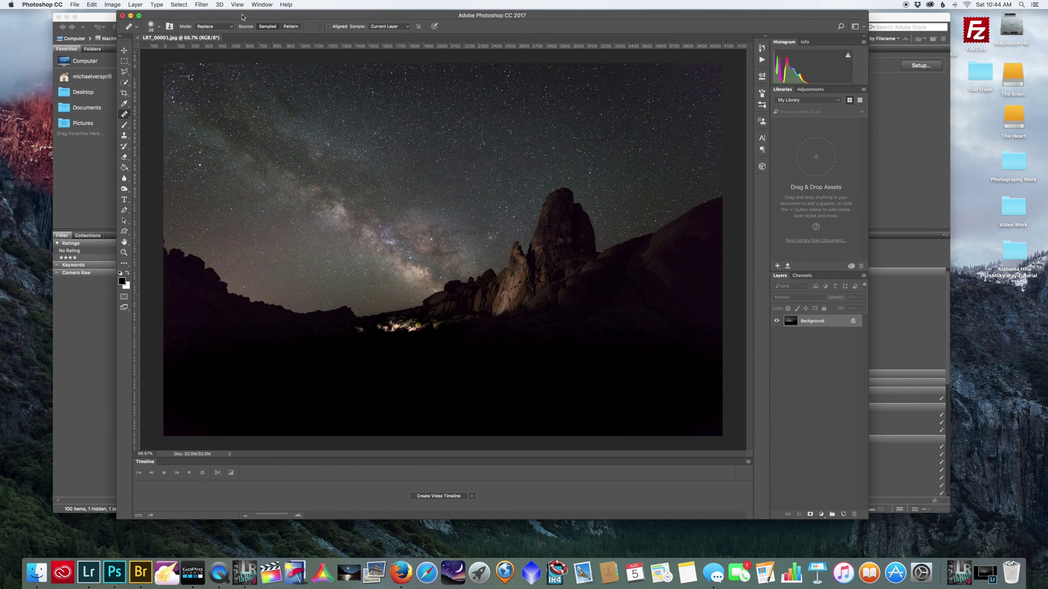
left_click(267, 5)
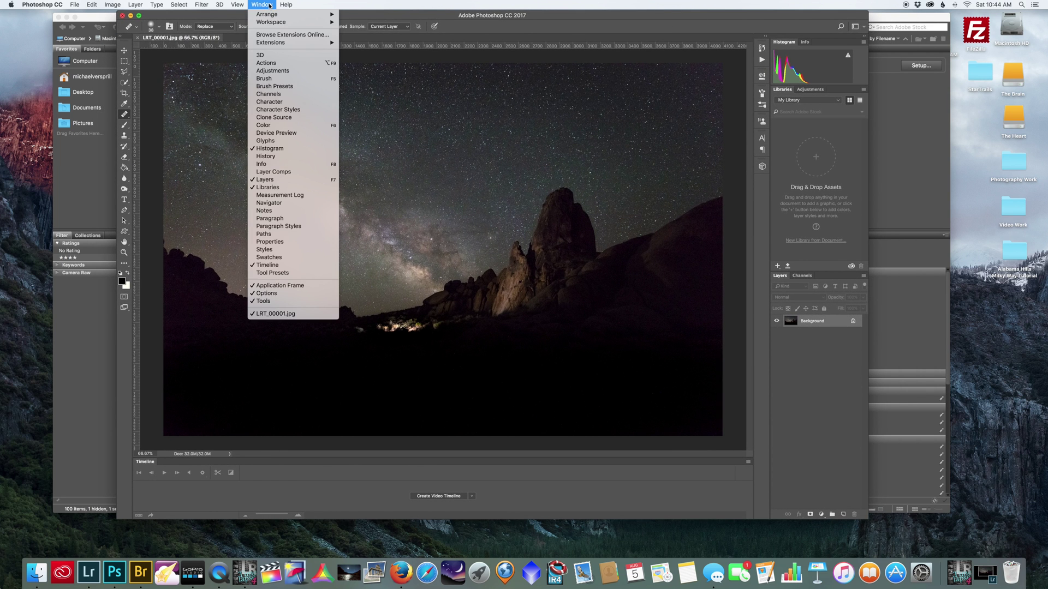
left_click(294, 63)
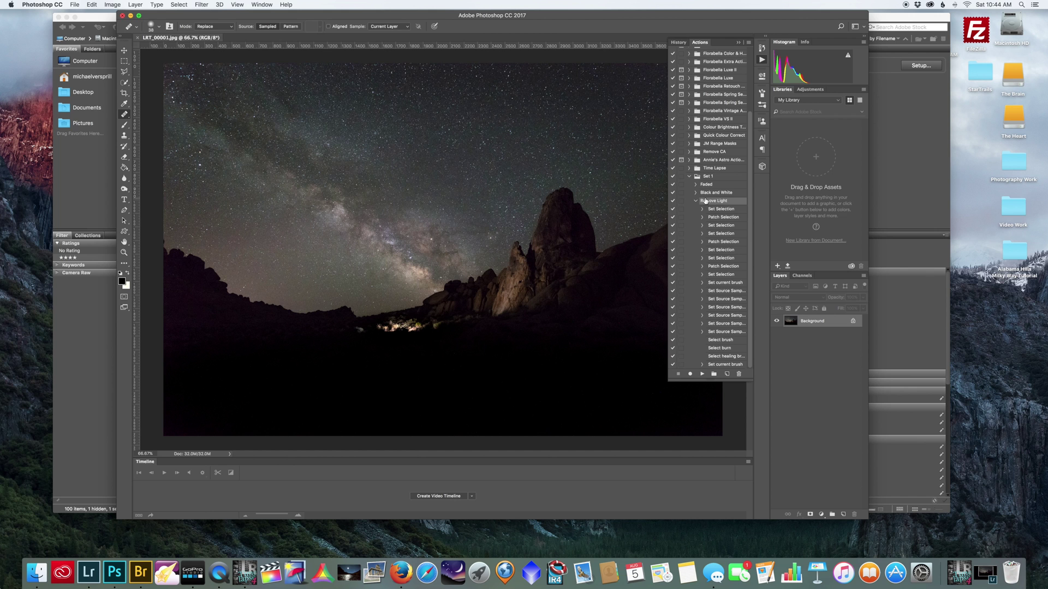
Delete the old Remove Light action from Set 1, leaving Faded and Black and White
left_click(691, 178)
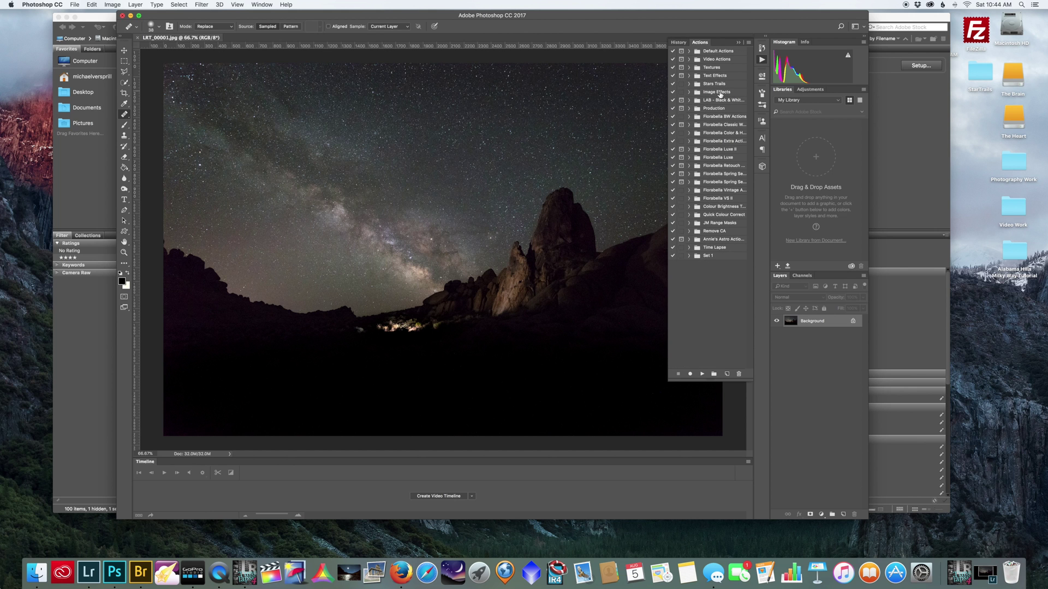
left_click(690, 257)
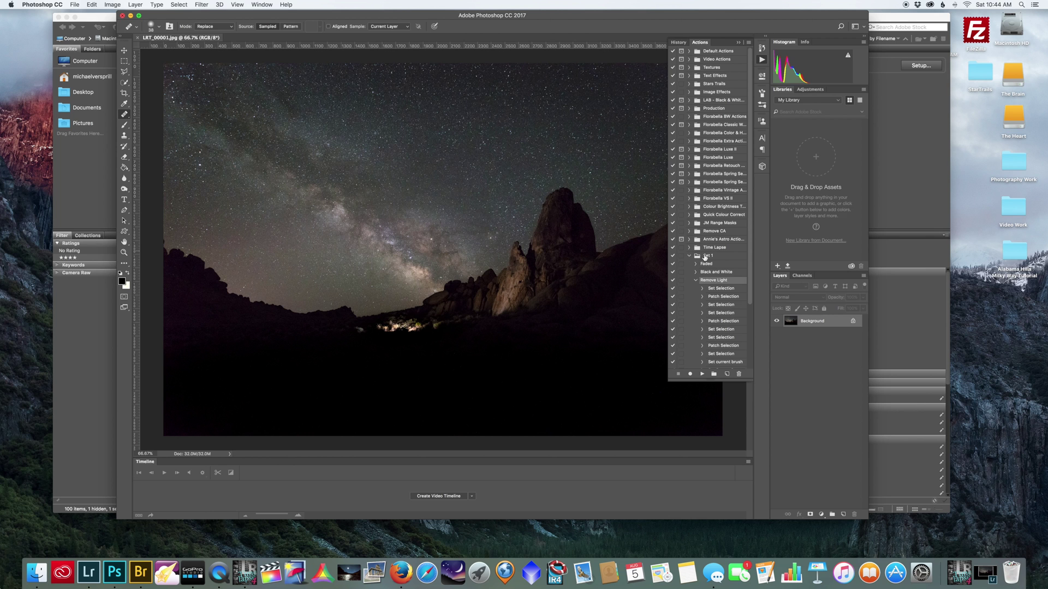
left_click(695, 280)
left_click(739, 374)
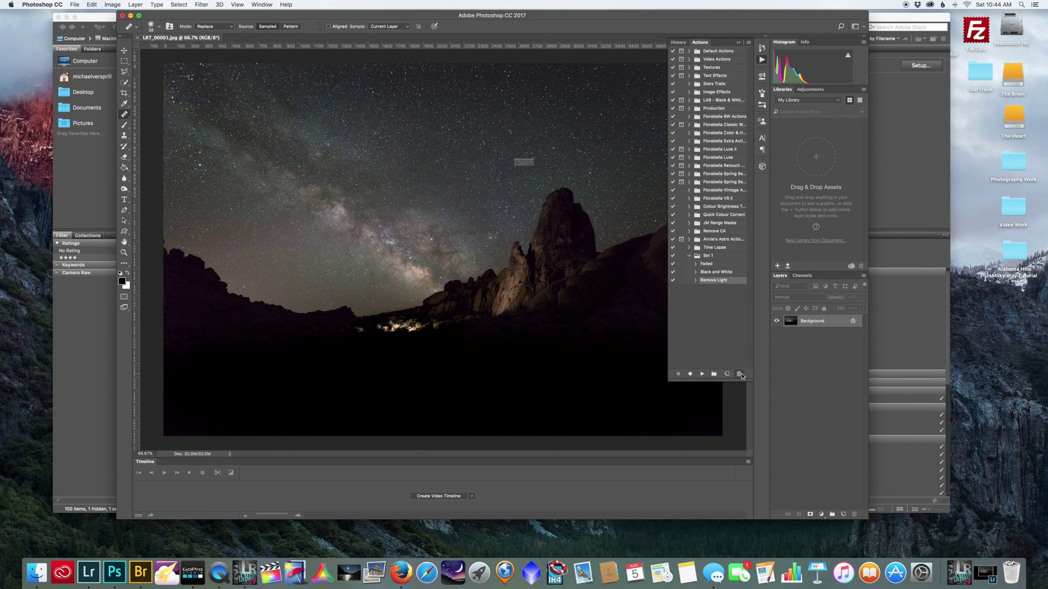
left_click(583, 182)
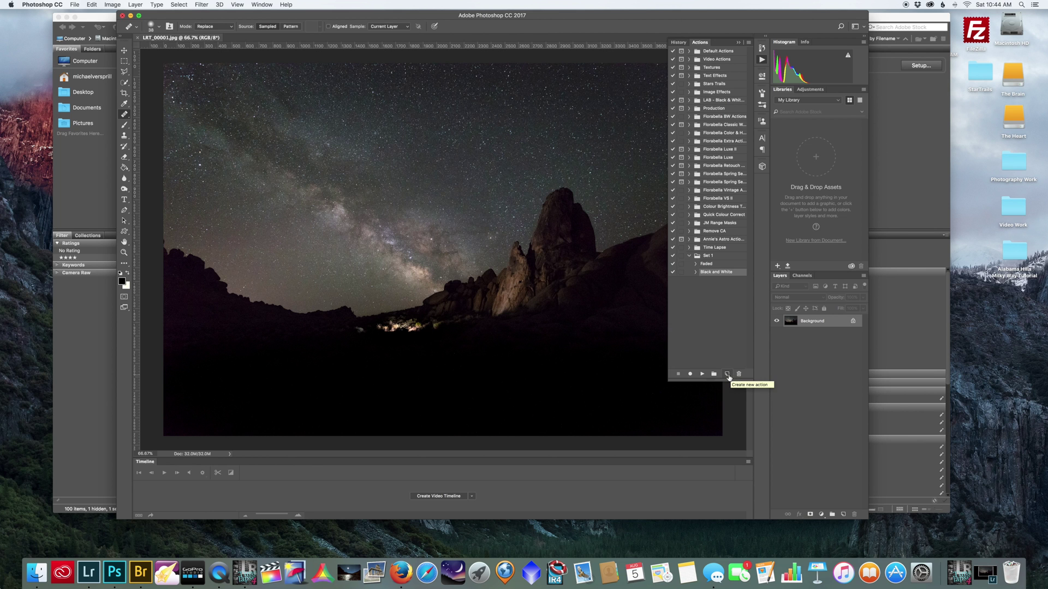
Create a new Remove Light action in Set 1, start recording, and zoom in on the bushes
left_click(727, 375)
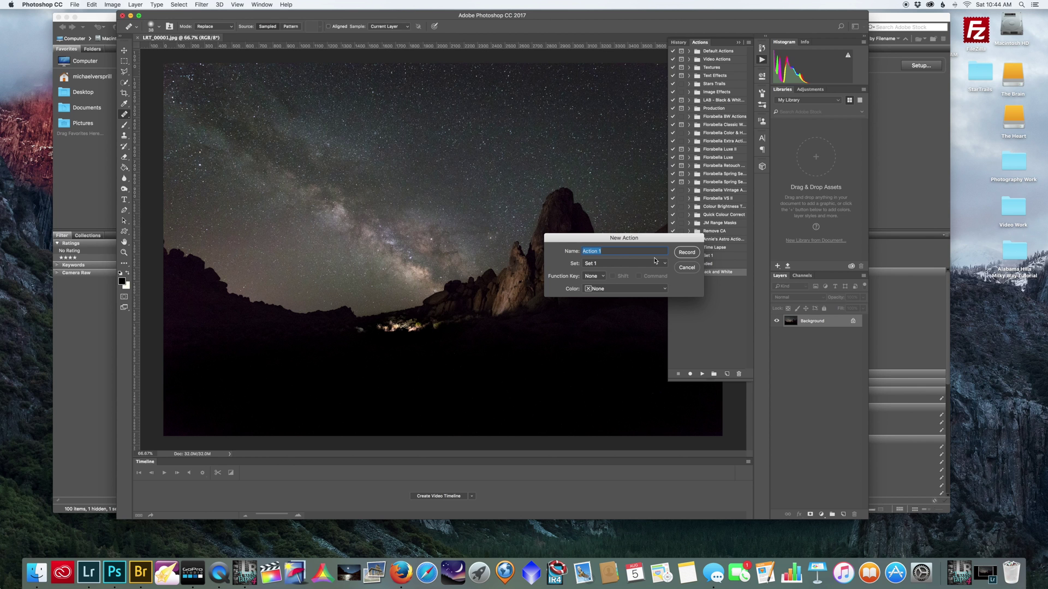
type("REm")
left_click(692, 253)
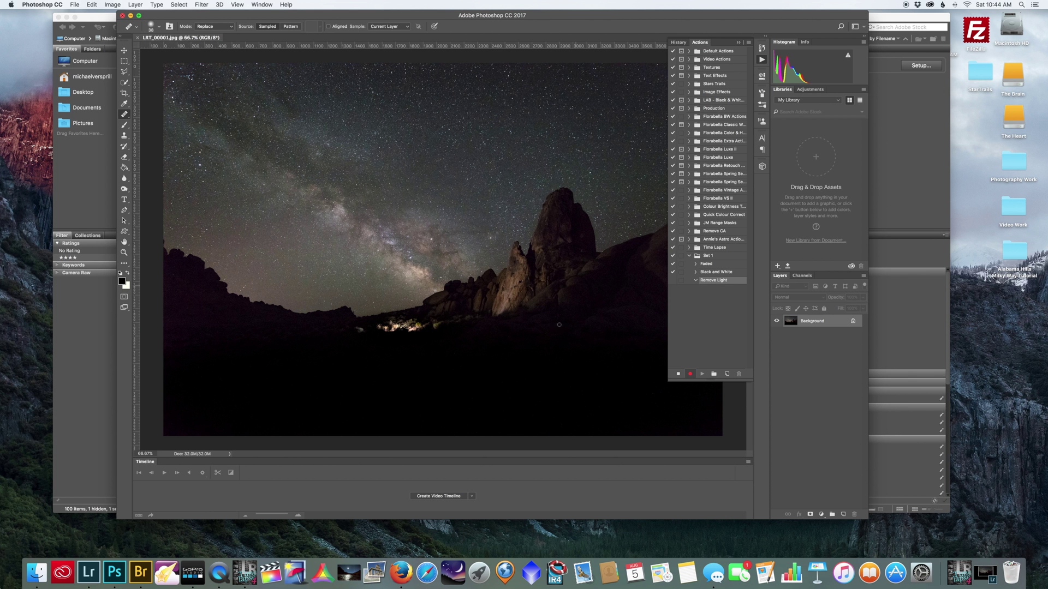
scroll(499, 361, "up", 5)
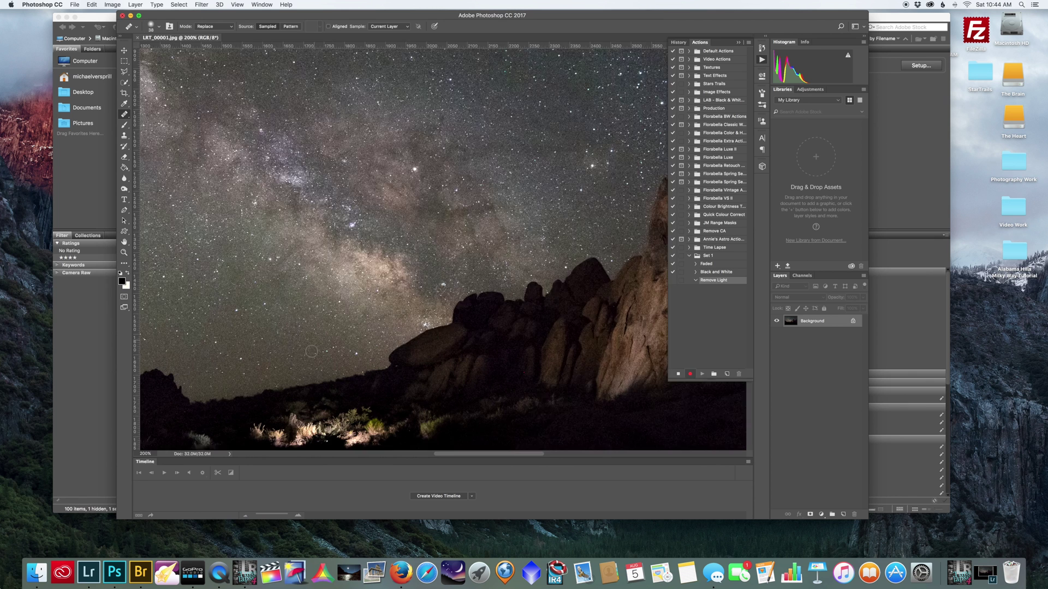
scroll(311, 351, "up", 5)
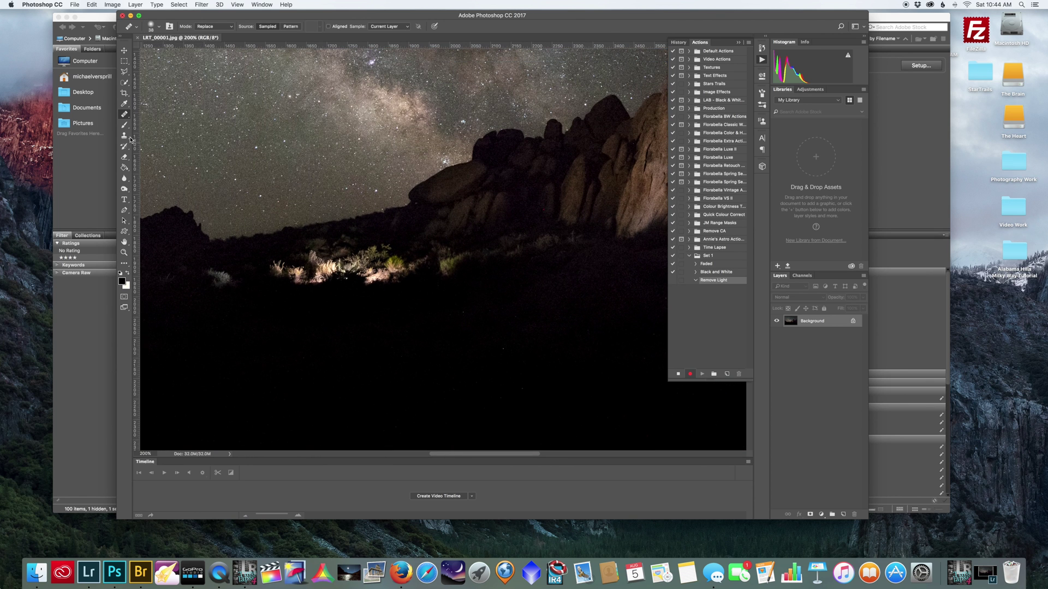
Use the Patch Tool to replace the lit foreground bushes with dark ground
right_click(121, 116)
left_click(164, 130)
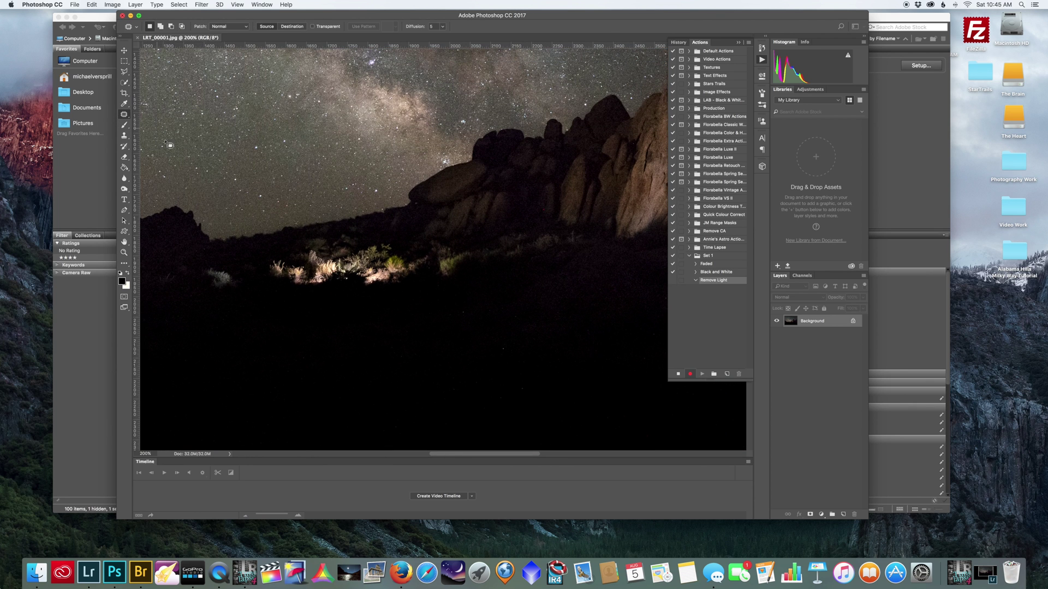
mouse_move(225, 296)
left_mouse_down()
mouse_move(206, 269)
mouse_move(234, 285)
mouse_move(221, 289)
mouse_move(222, 306)
left_mouse_up()
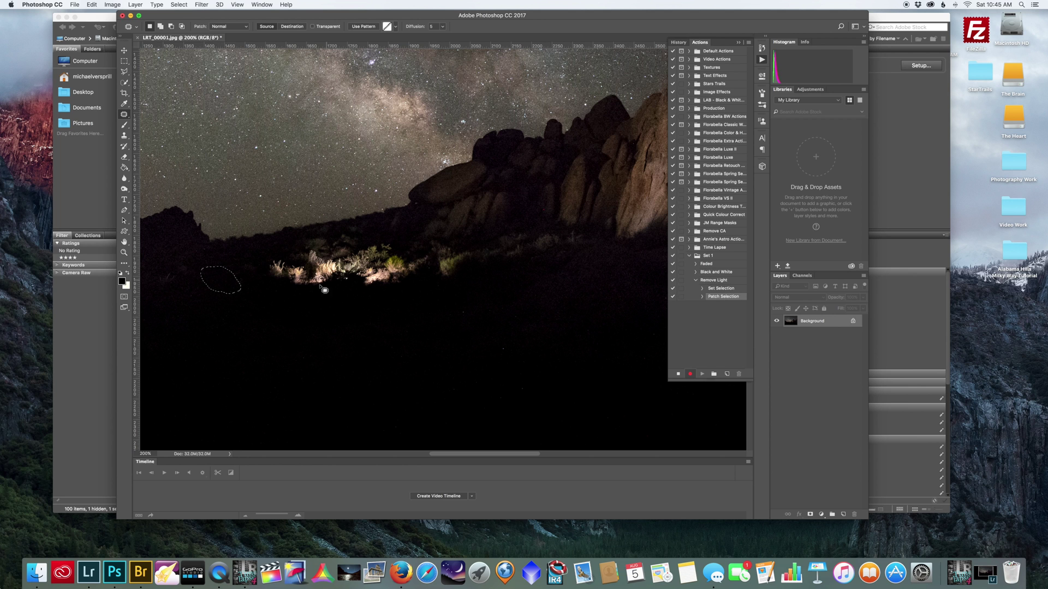
mouse_move(276, 284)
left_mouse_down()
mouse_move(265, 272)
mouse_move(279, 250)
mouse_move(329, 234)
mouse_move(431, 256)
mouse_move(430, 274)
mouse_move(373, 291)
mouse_move(276, 290)
mouse_move(240, 304)
mouse_move(227, 335)
left_mouse_up()
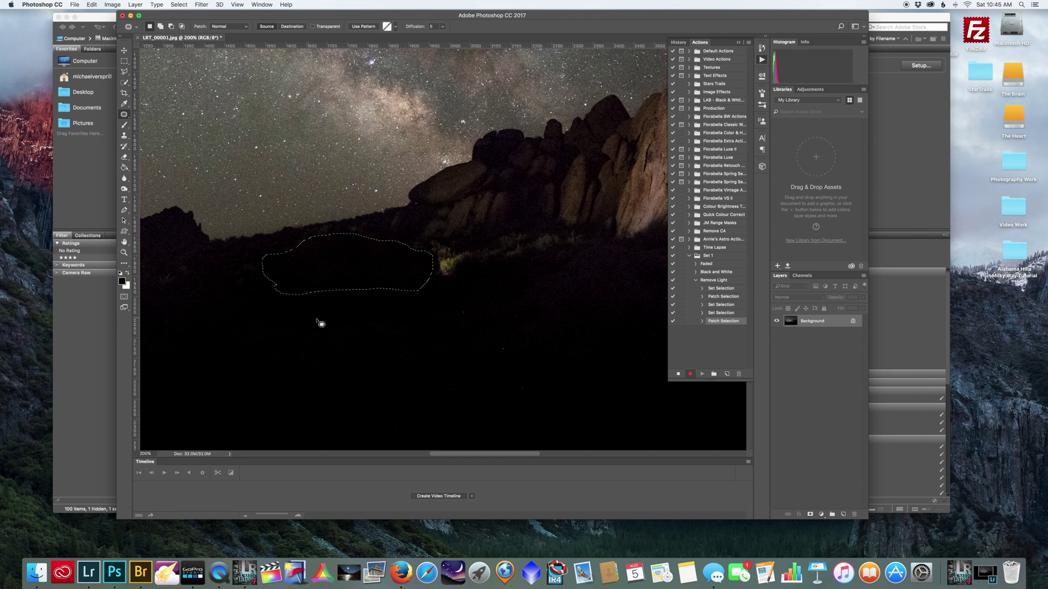
key("super+d")
mouse_move(436, 280)
left_mouse_down()
mouse_move(443, 246)
mouse_move(501, 250)
mouse_move(471, 276)
mouse_move(436, 283)
mouse_move(416, 314)
mouse_move(381, 327)
left_mouse_up()
Deselect, then spot-heal the lit bush near the ridge
key("super+d")
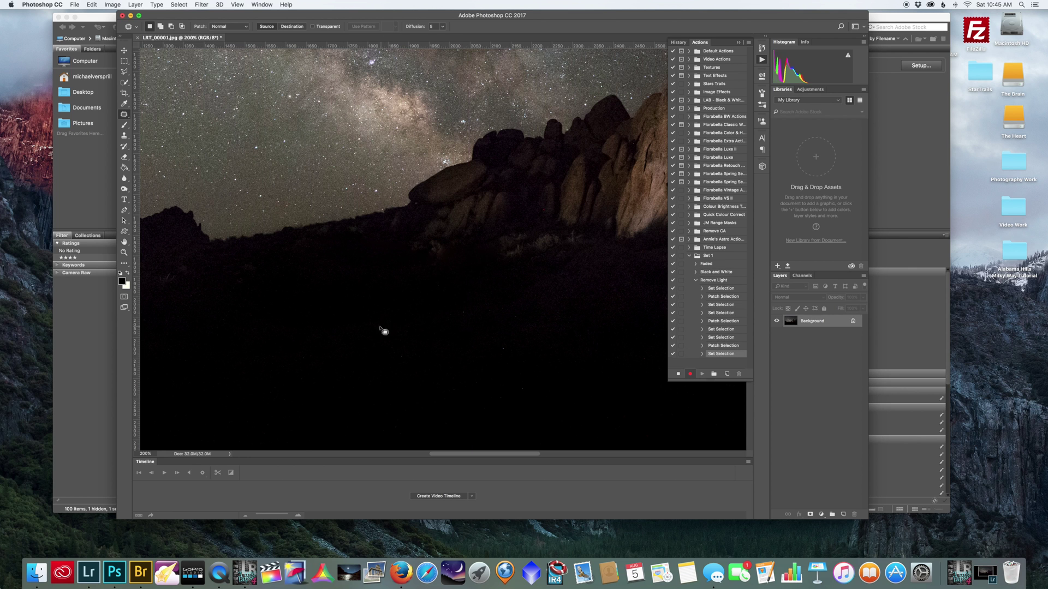
right_click(125, 114)
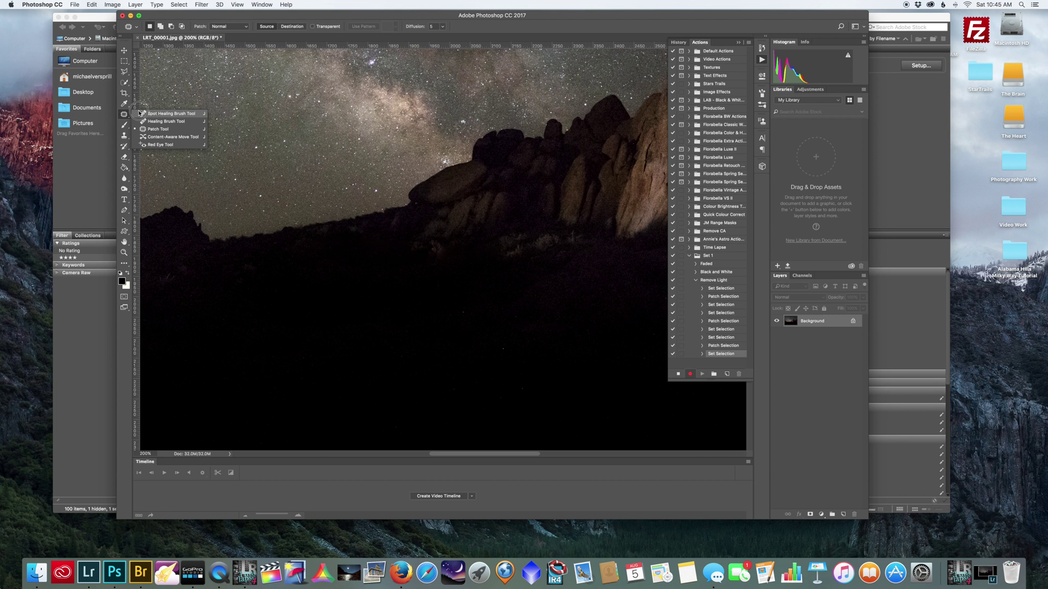
left_click(150, 115)
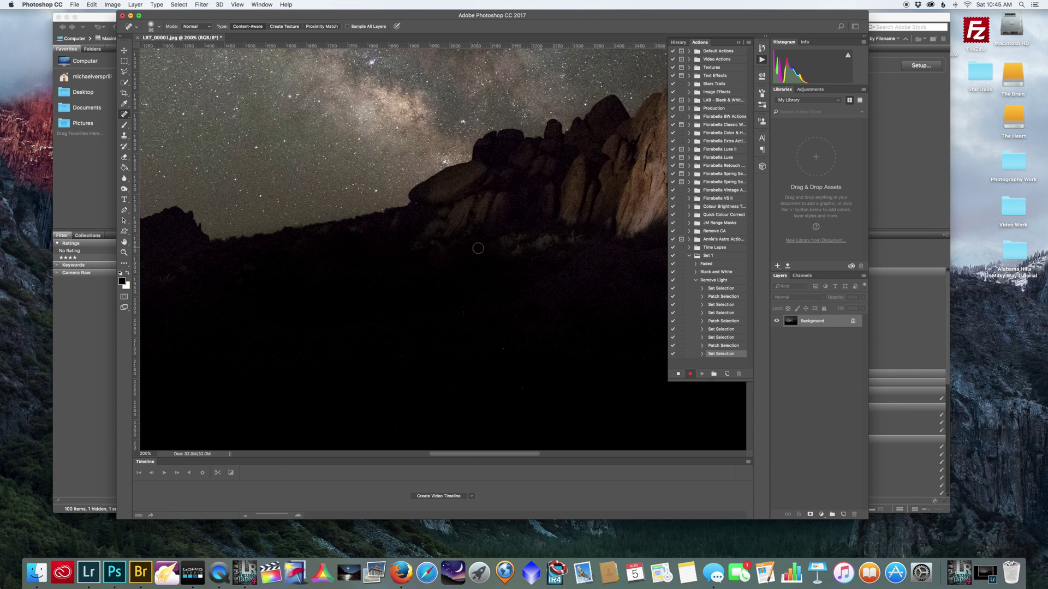
left_click(501, 242)
Use the Healing Brush with sampled sources to darken the remaining lit spots near the rocks
right_click(125, 114)
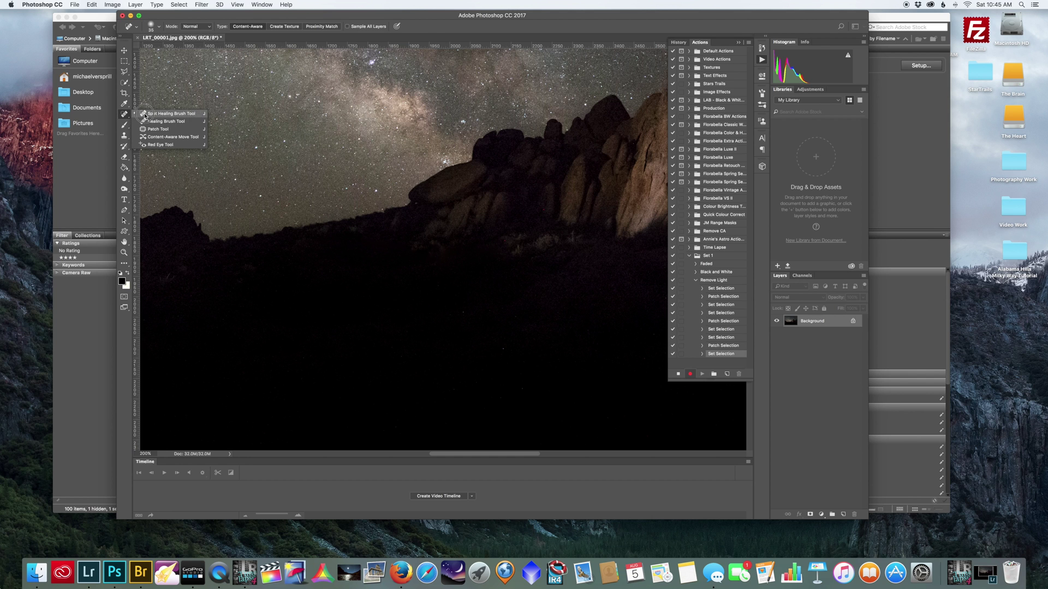
left_click(164, 125)
left_click(499, 251, "alt")
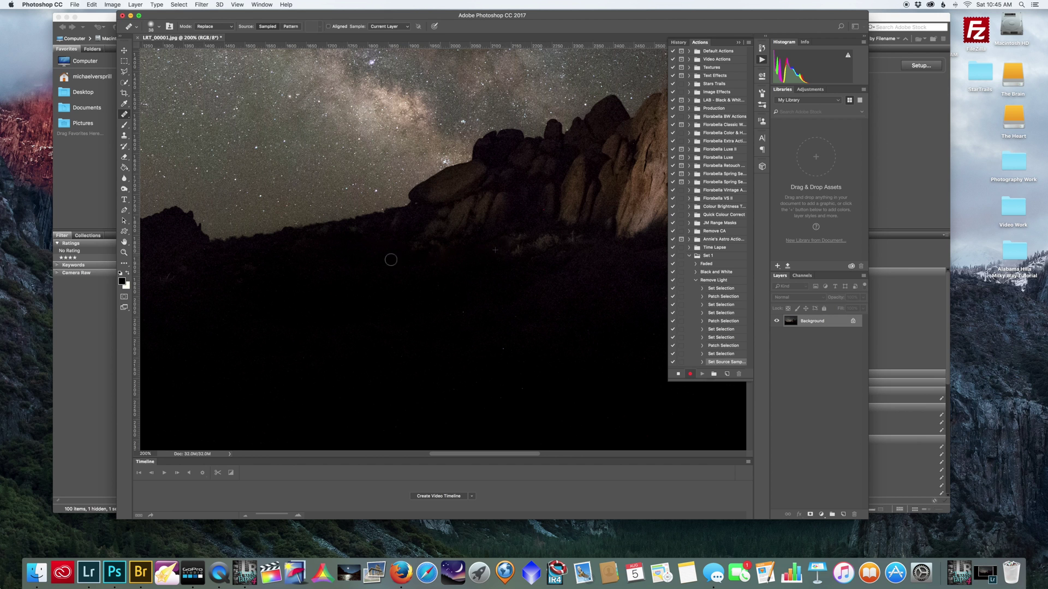
left_click(501, 255, "alt")
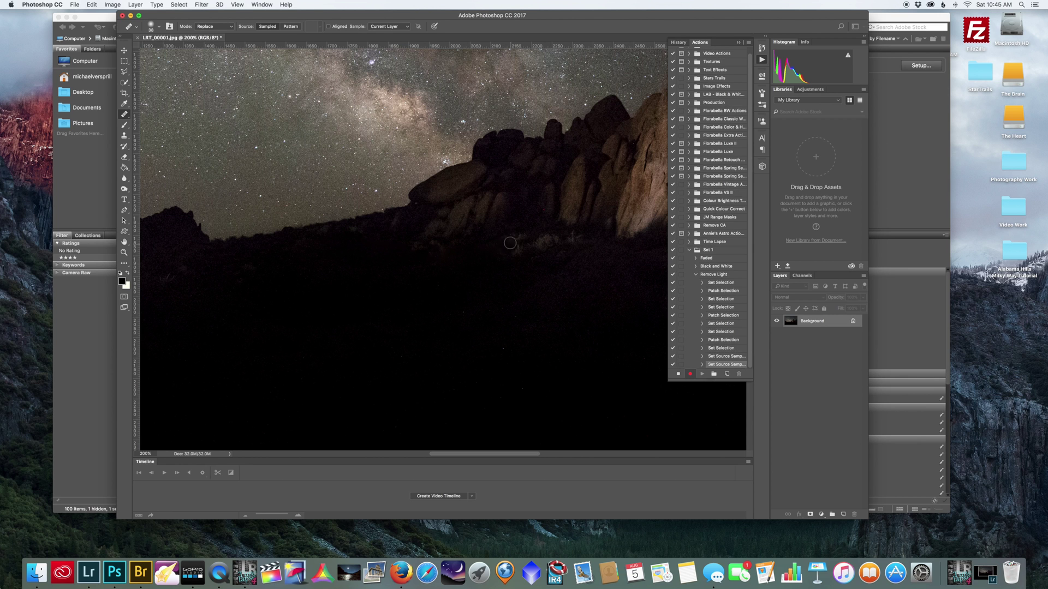
left_click(292, 201)
left_click(478, 261, "alt")
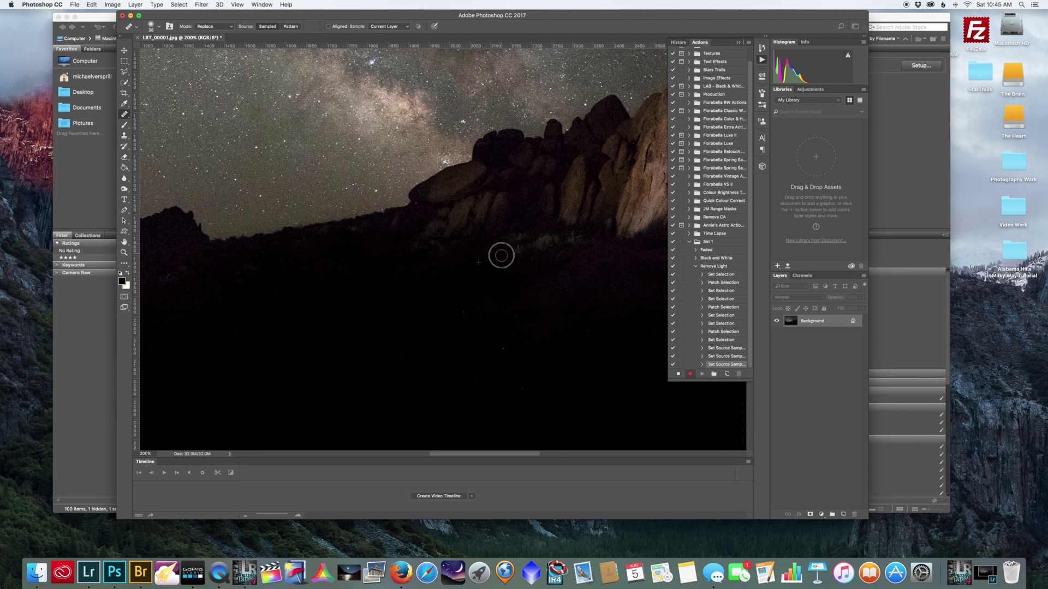
Switch back to the Spot Healing Brush and set its size to 17
left_click(125, 114)
left_click(141, 114)
left_click(157, 27)
left_click_drag(161, 47, 139, 46)
key("Return")
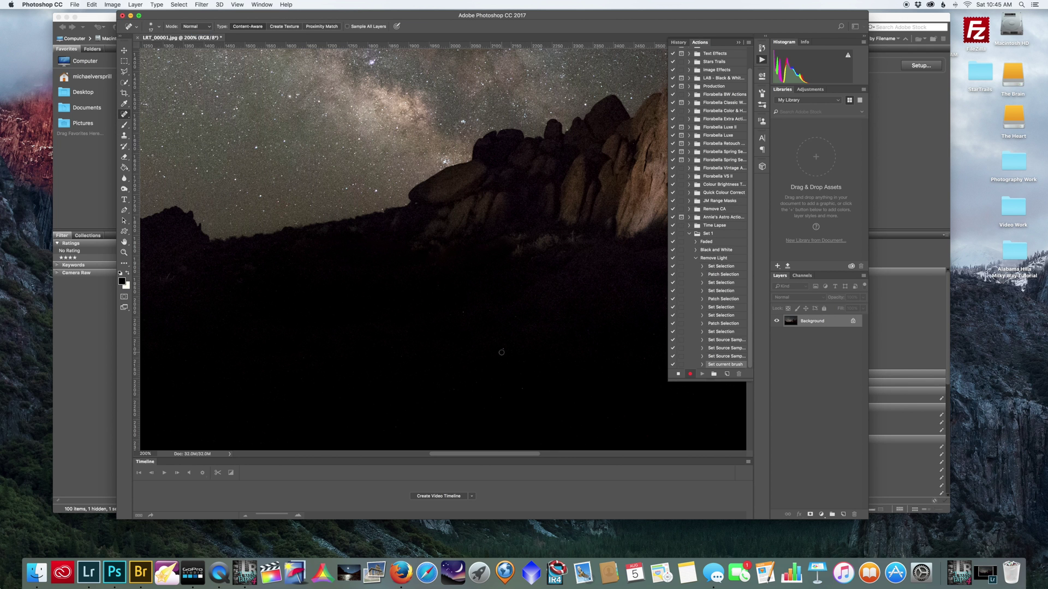
Select the Burn tool and fit the whole image in the window
scroll(398, 360, "left", 15)
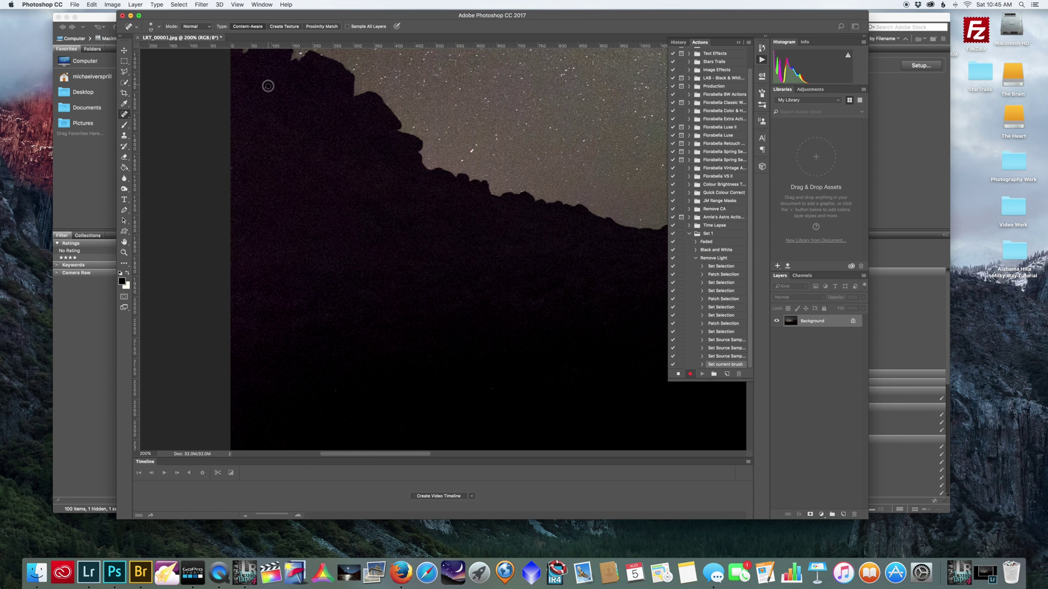
scroll(366, 203, "right", 20)
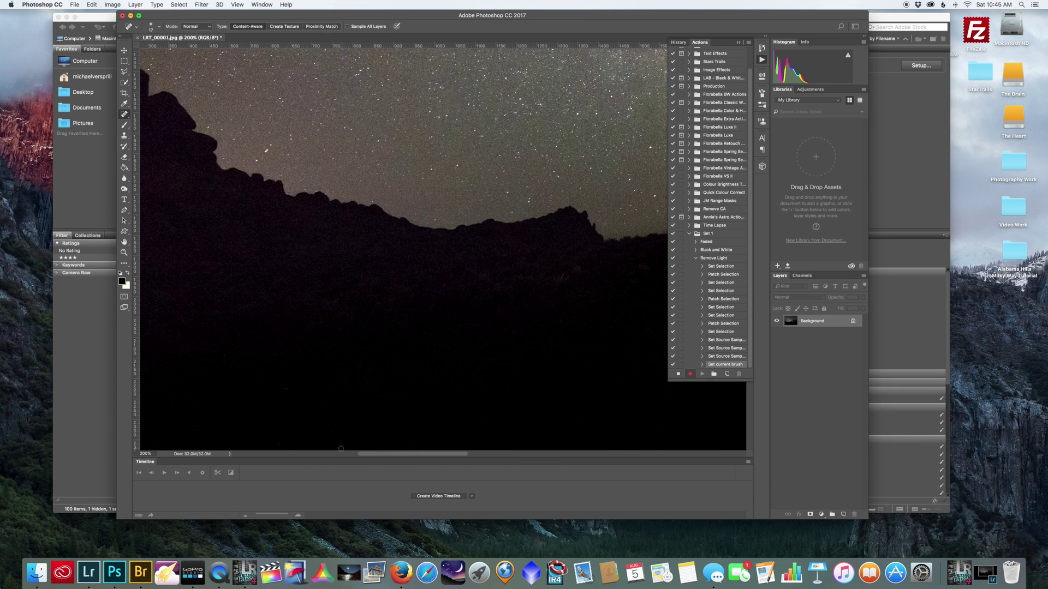
scroll(383, 340, "right", 8)
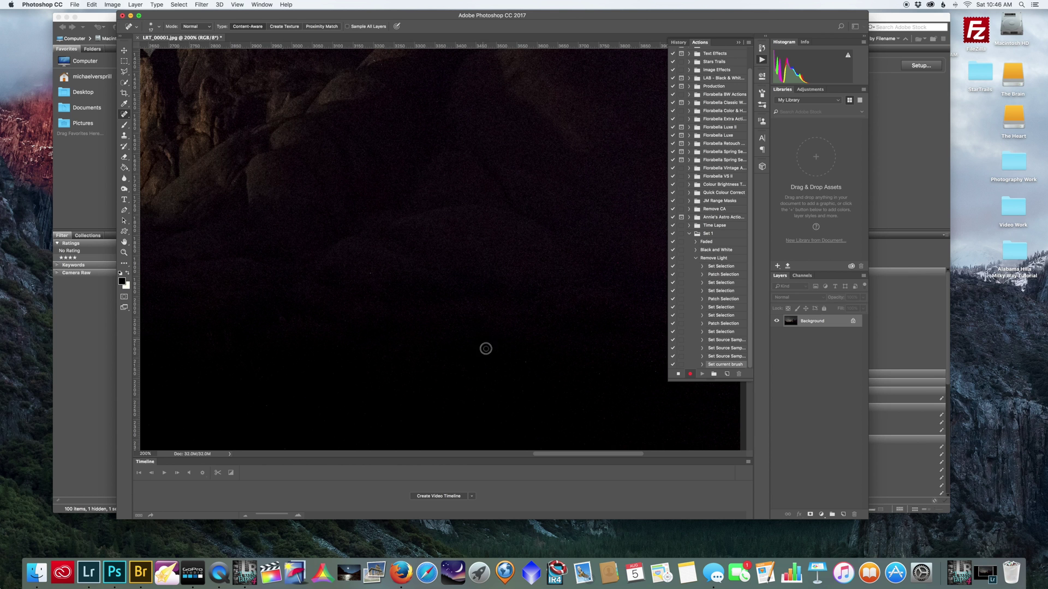
scroll(429, 287, "right", 6)
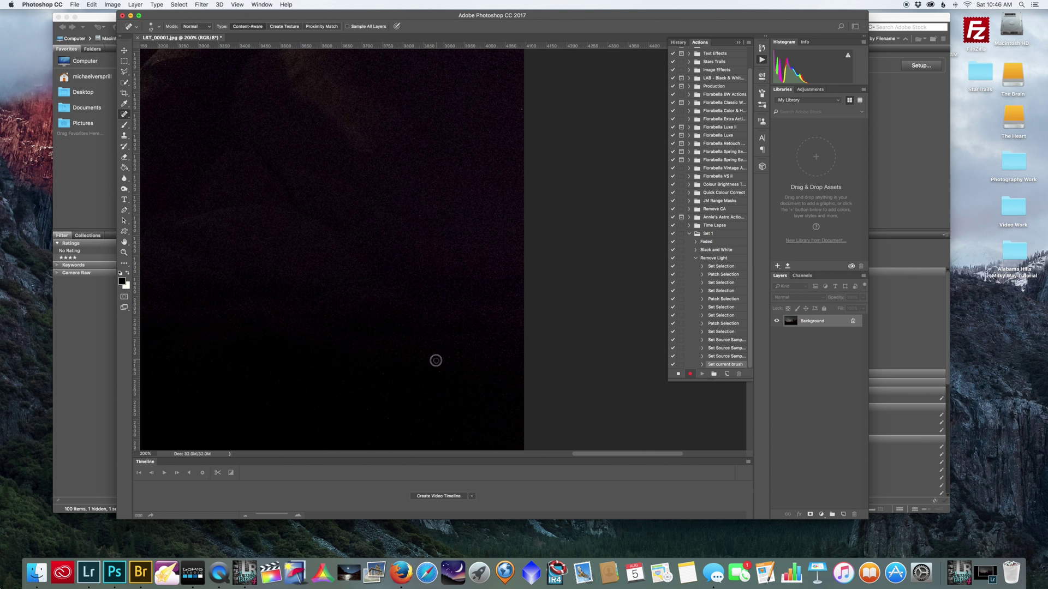
scroll(410, 370, "up", 5)
scroll(464, 279, "up", 4)
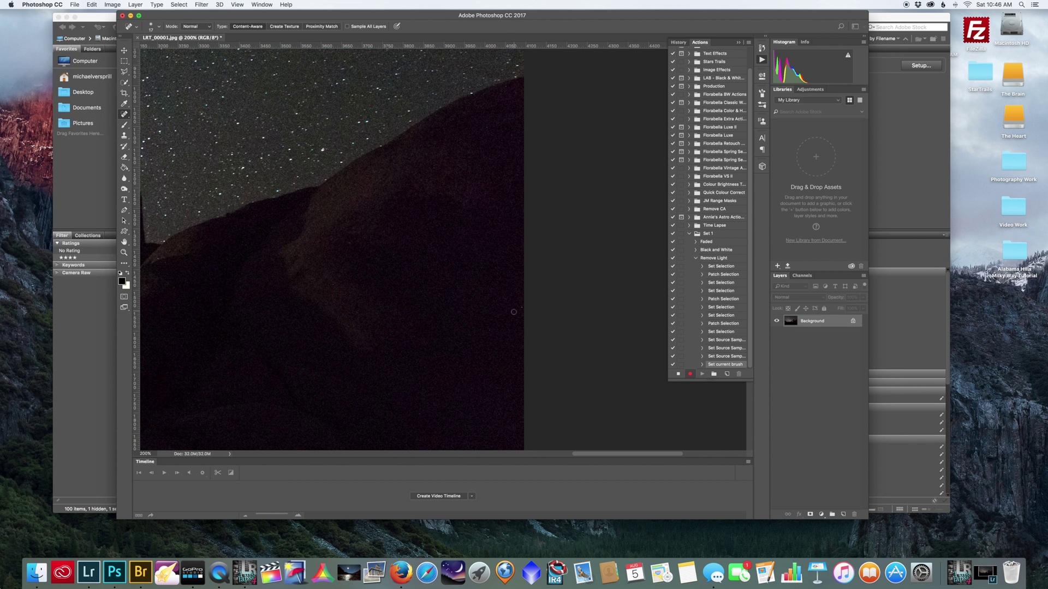
left_click(124, 189)
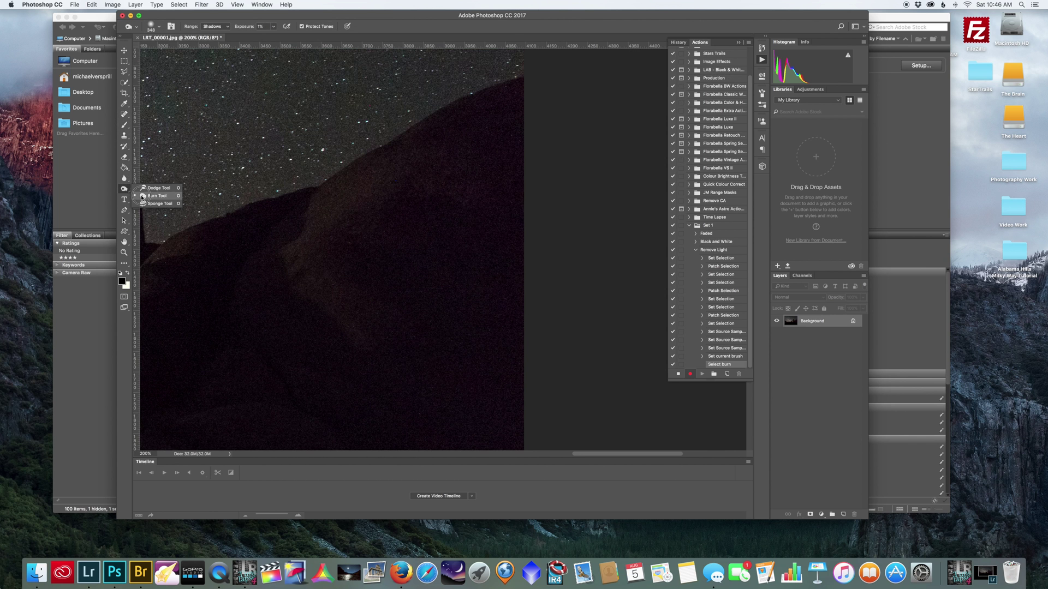
key("super+0")
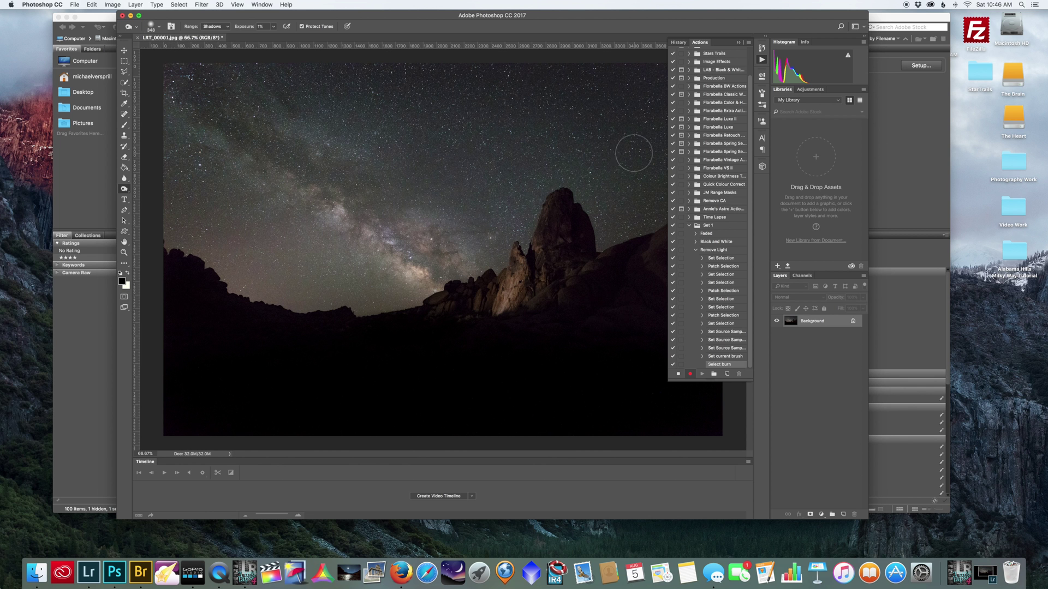
Change the Burn tool's Range from Shadows to Highlights after checking the rocks at 100%
key("super+1")
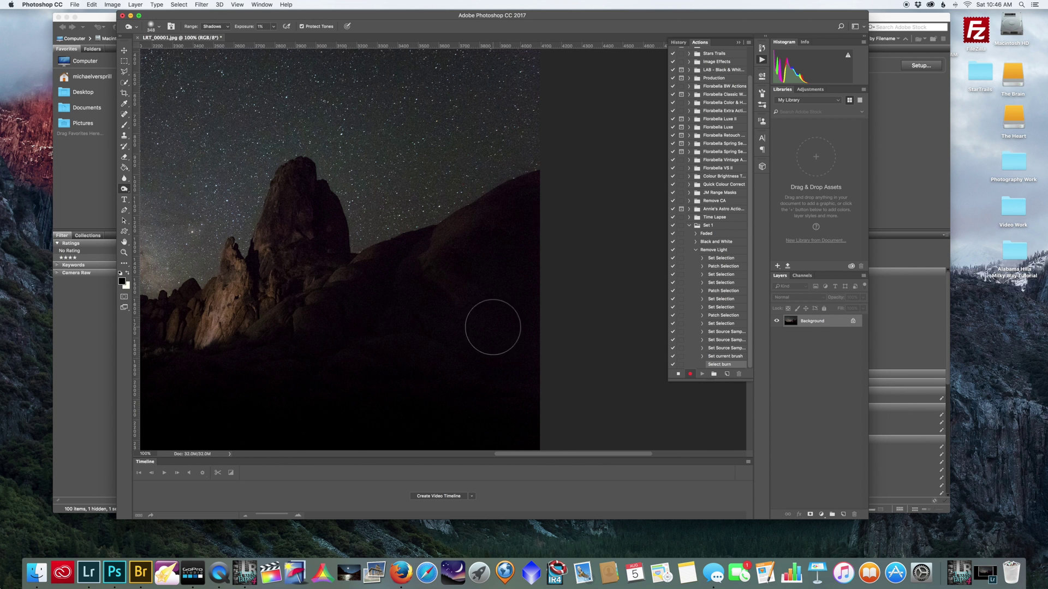
key("super+minus")
left_click(124, 189)
left_click(154, 195)
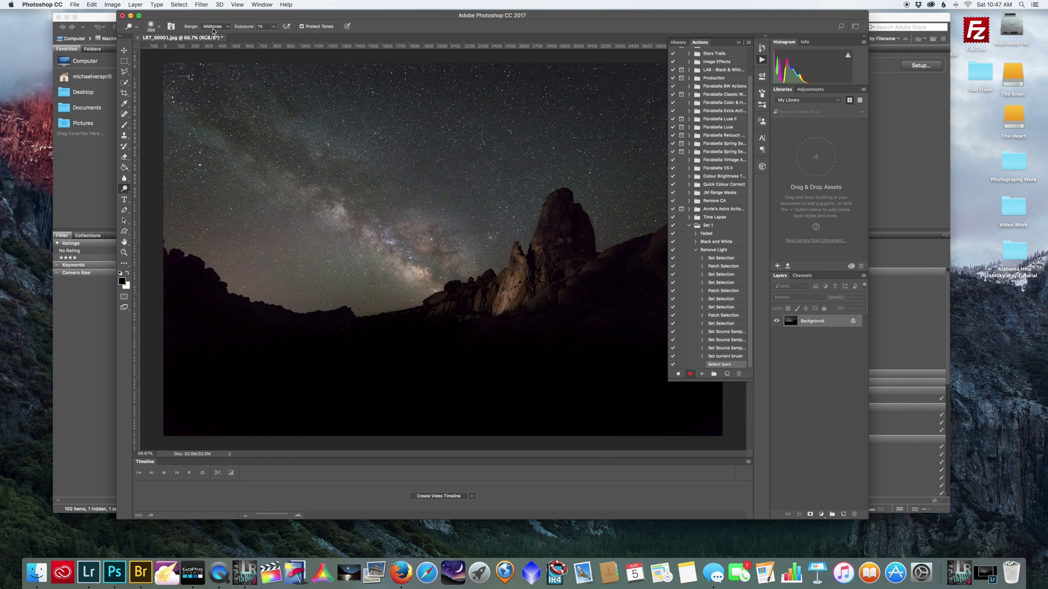
left_click(213, 26)
left_click(213, 35)
key("super+plus")
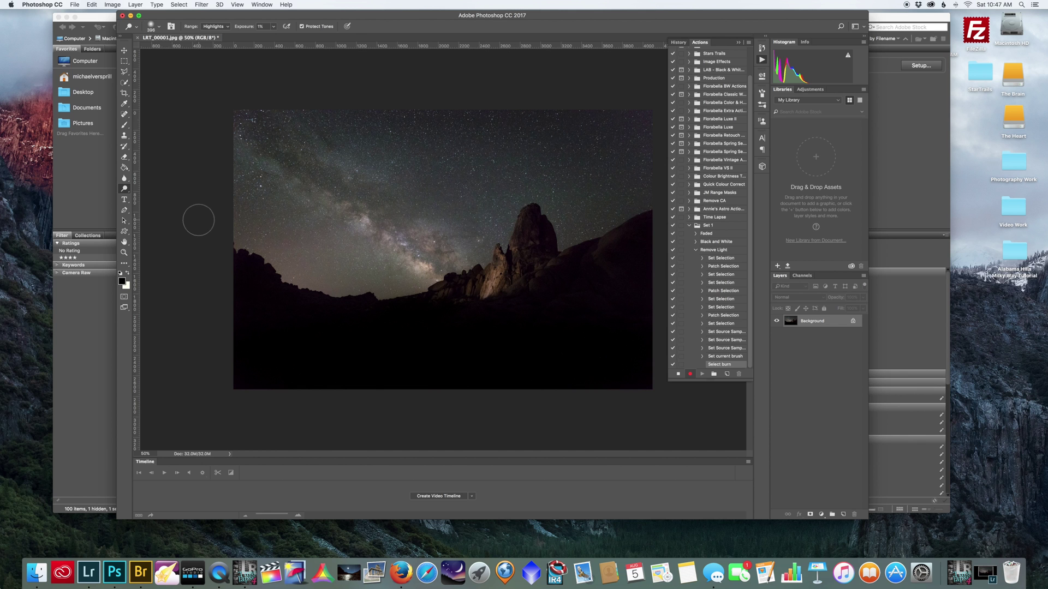
Save the edited frame with the default JPEG options and close it
left_click(74, 5)
left_click(100, 84)
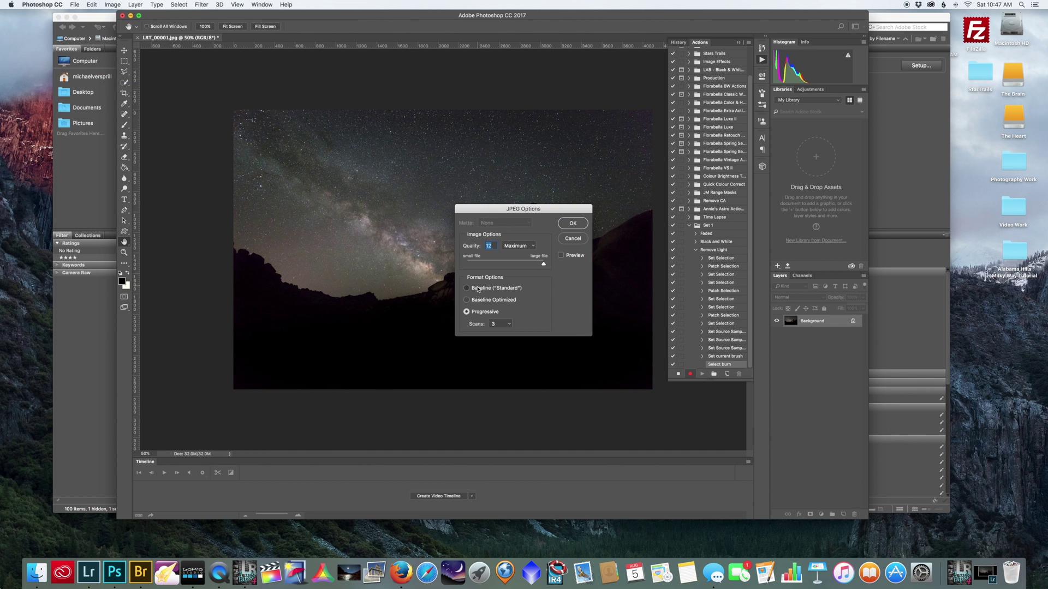
left_click(572, 223)
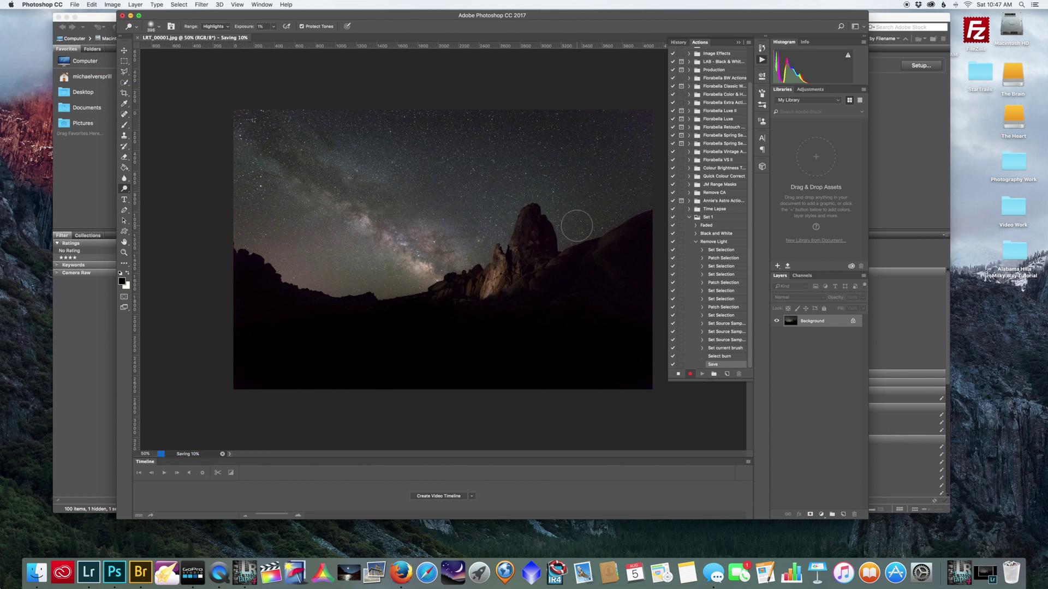
left_click(139, 40)
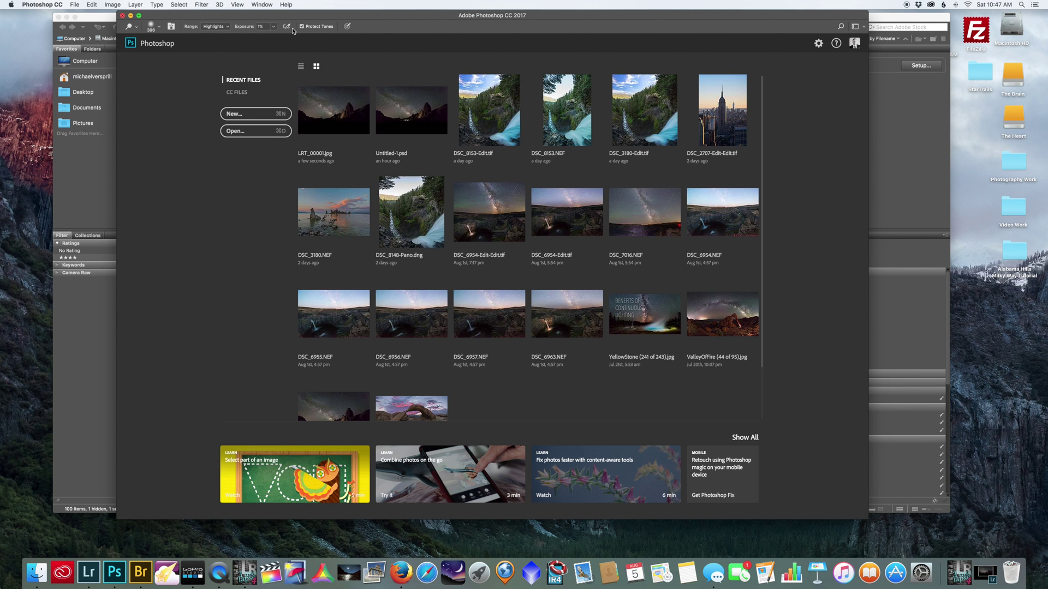
Stop recording Remove Light in the Actions panel and collapse its steps
left_click_drag(191, 15, 146, 17)
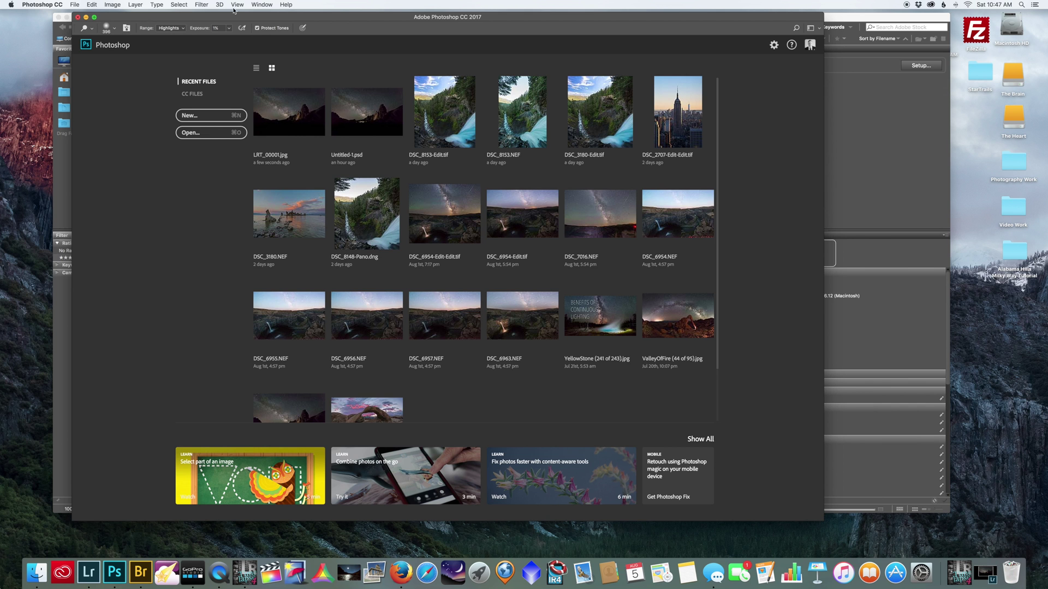
left_click(261, 5)
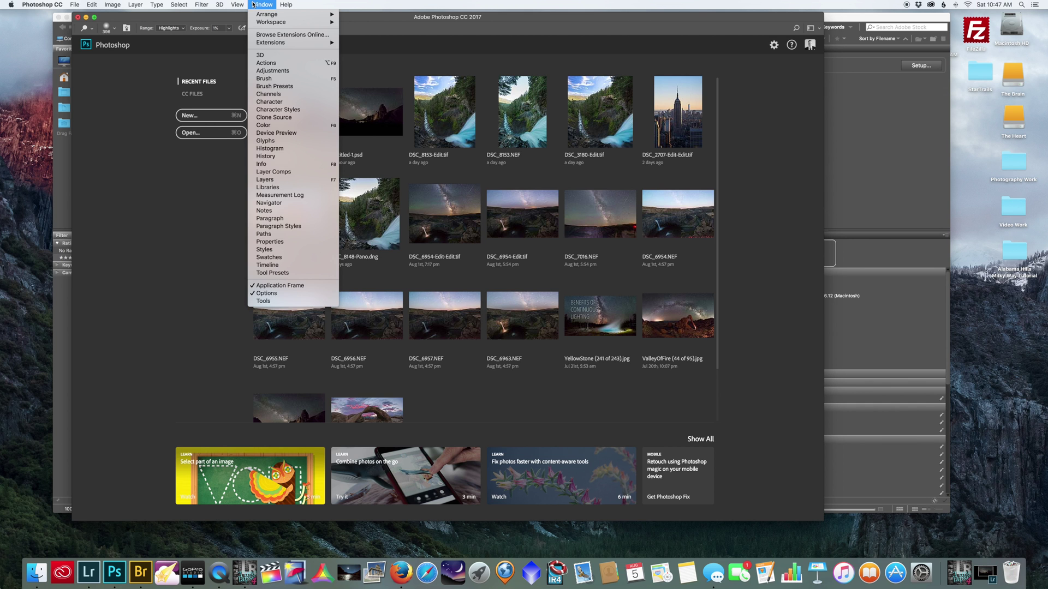
left_click(267, 63)
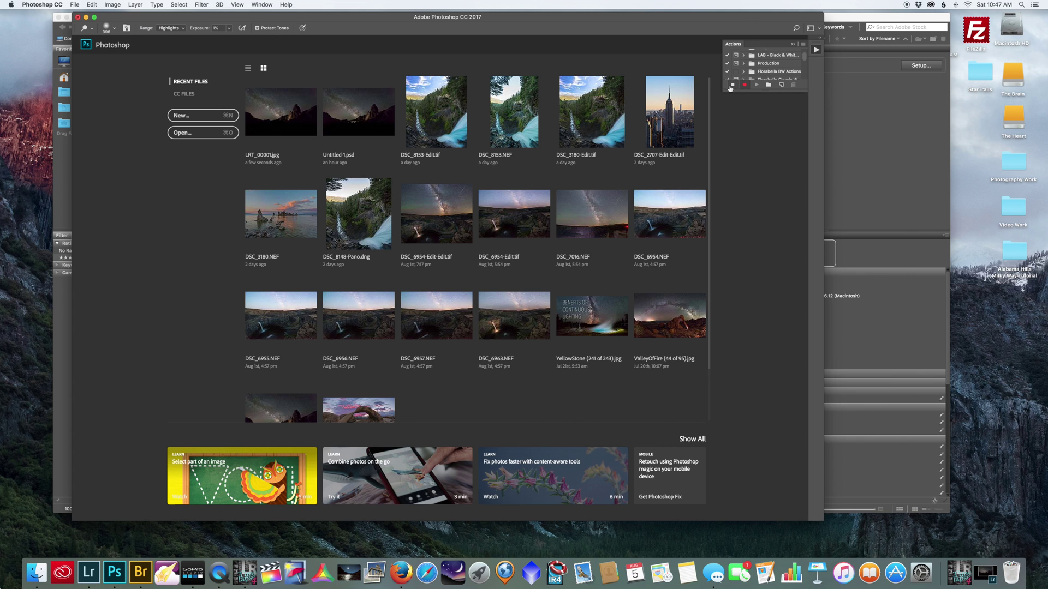
left_click(733, 84)
left_click_drag(804, 93, 801, 413)
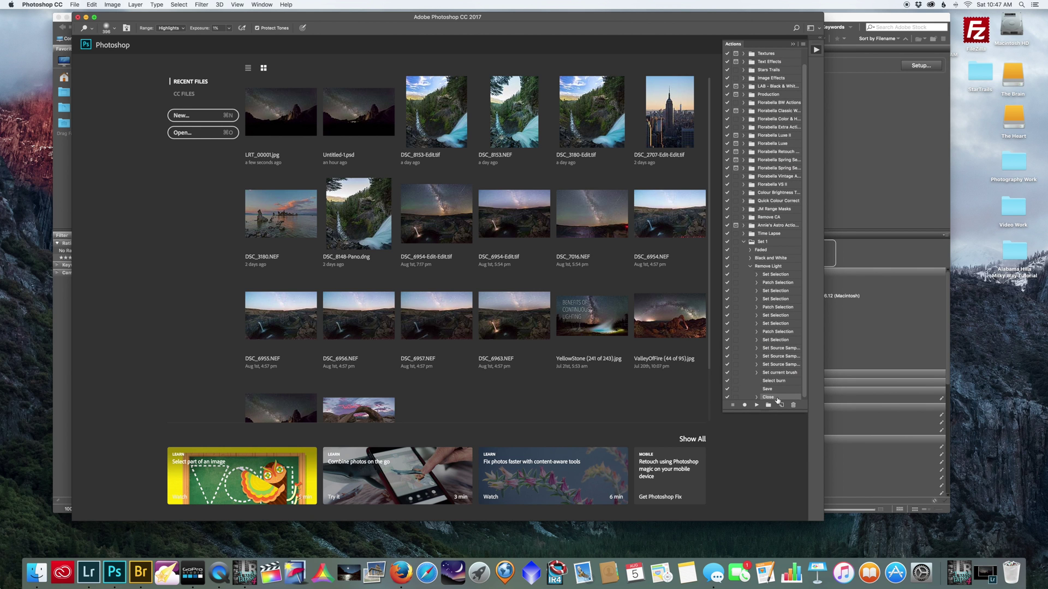
left_click(751, 267)
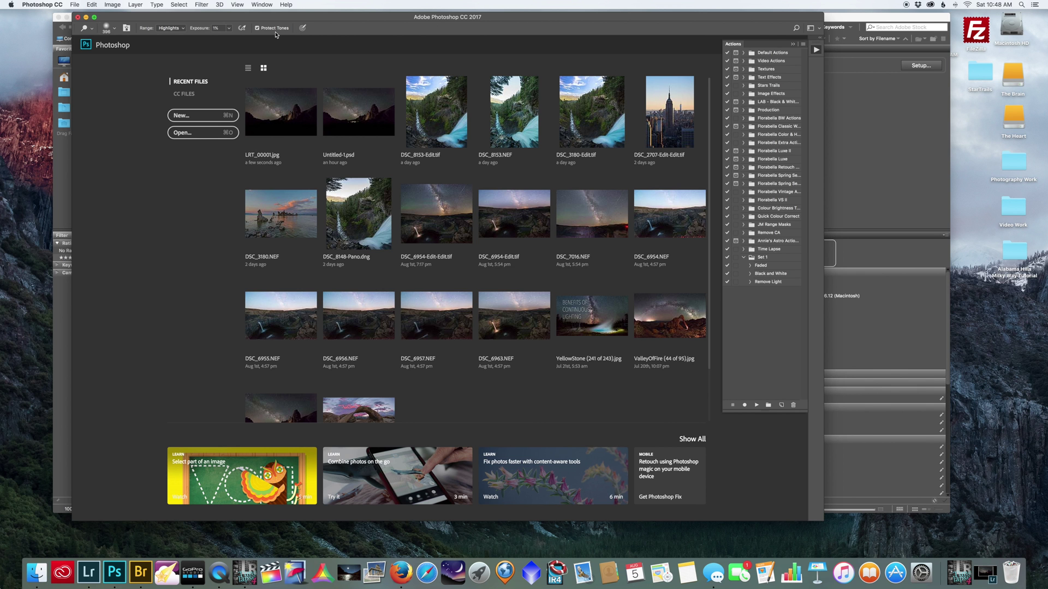
In Bridge, select frames LRT_00002 through LRT_00100 of the Alabama Hills Stars with light folder
left_click(86, 17)
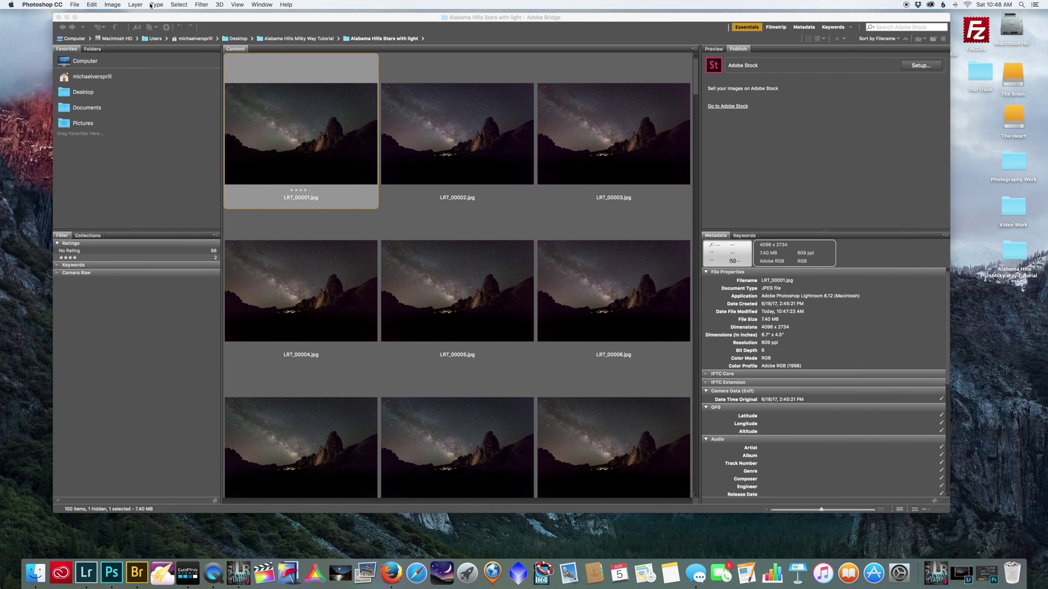
left_click(331, 138)
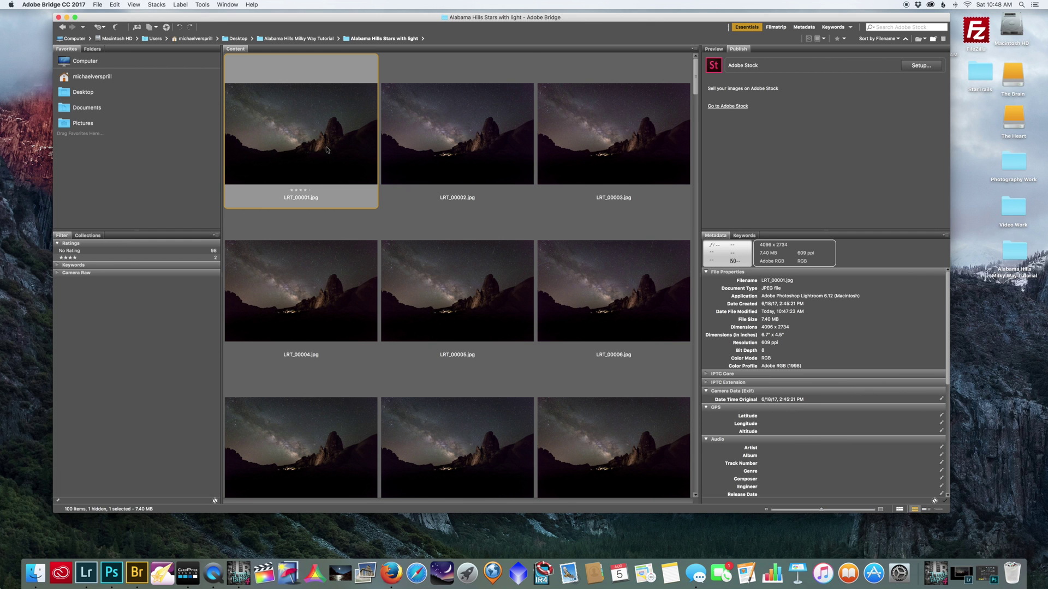
left_click(465, 148)
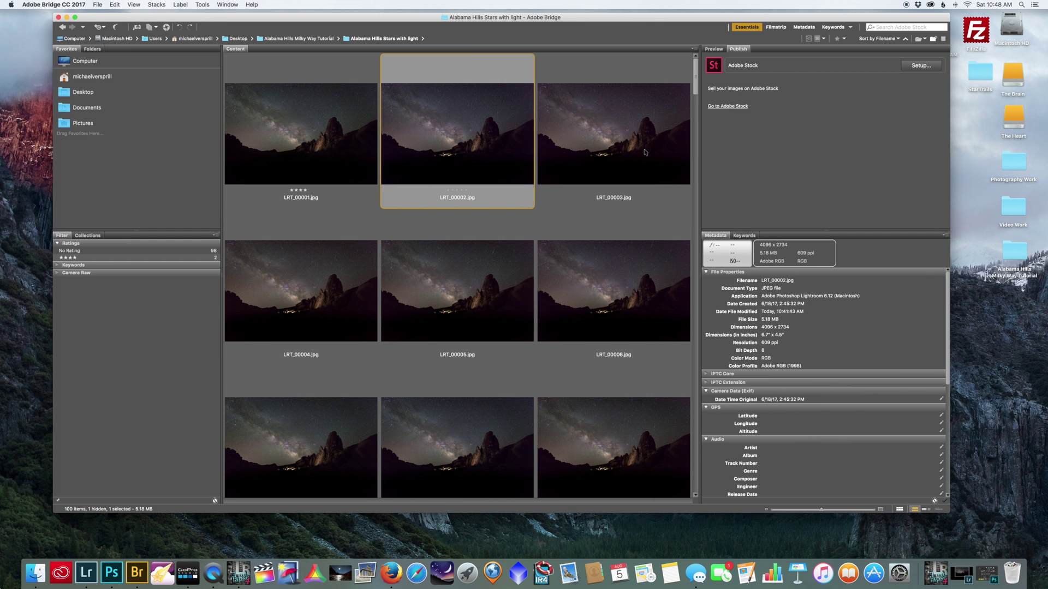
scroll(645, 152, "down", 20)
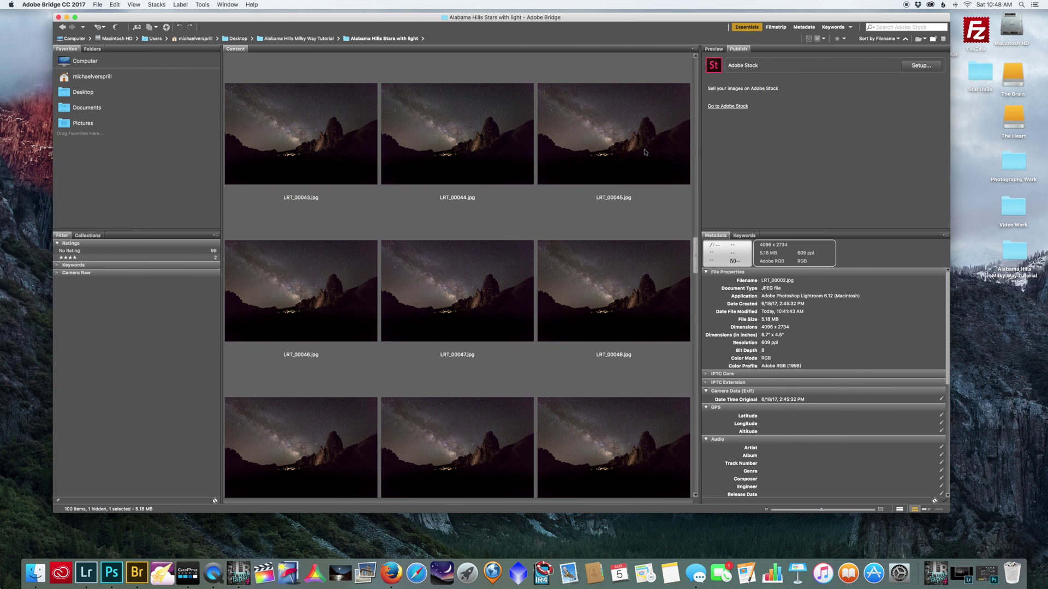
scroll(645, 152, "down", 15)
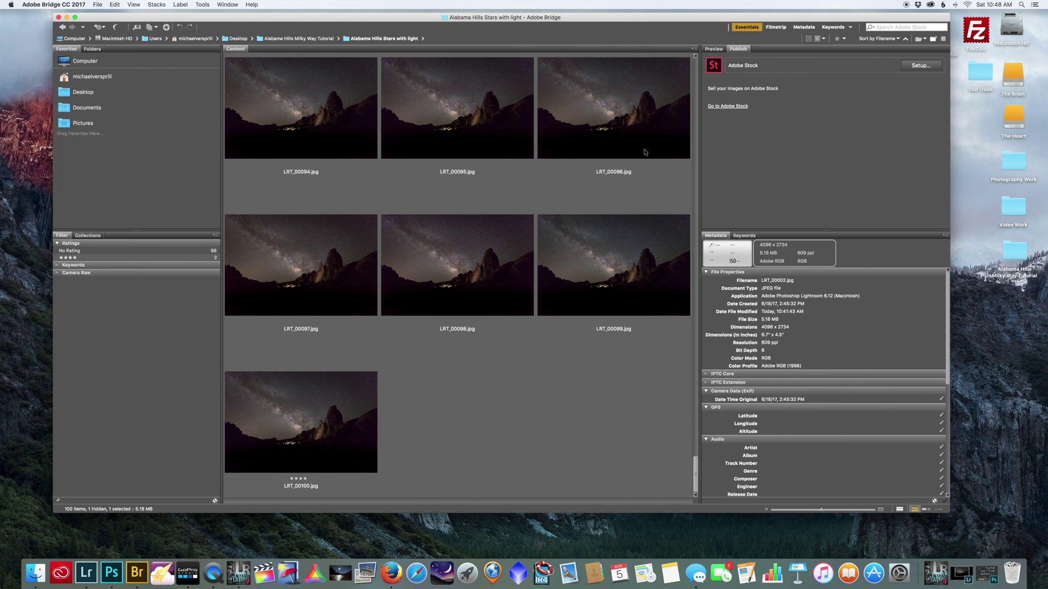
left_click(350, 392, "shift")
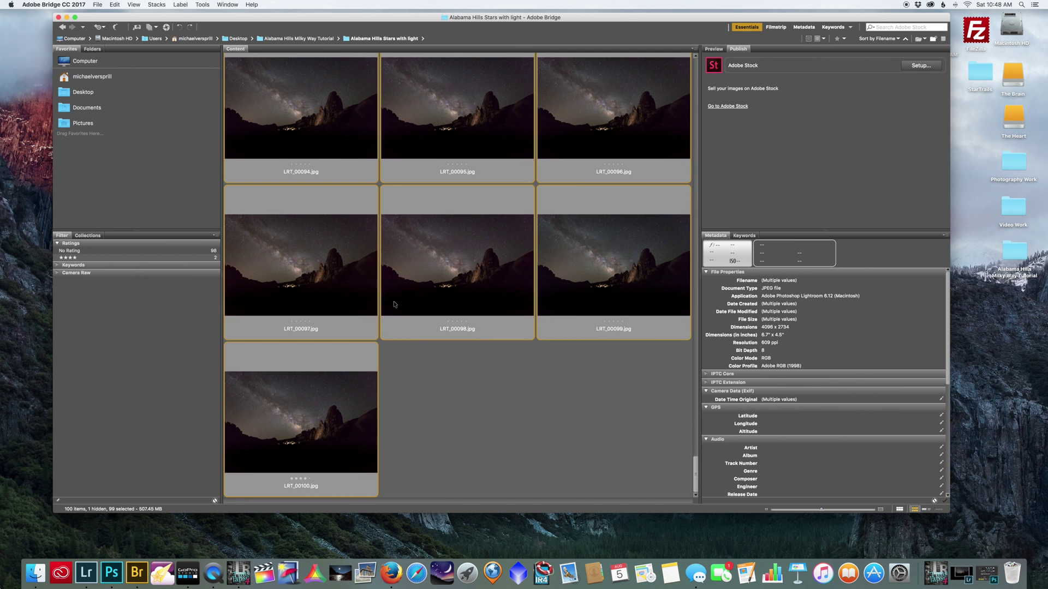
left_click(202, 5)
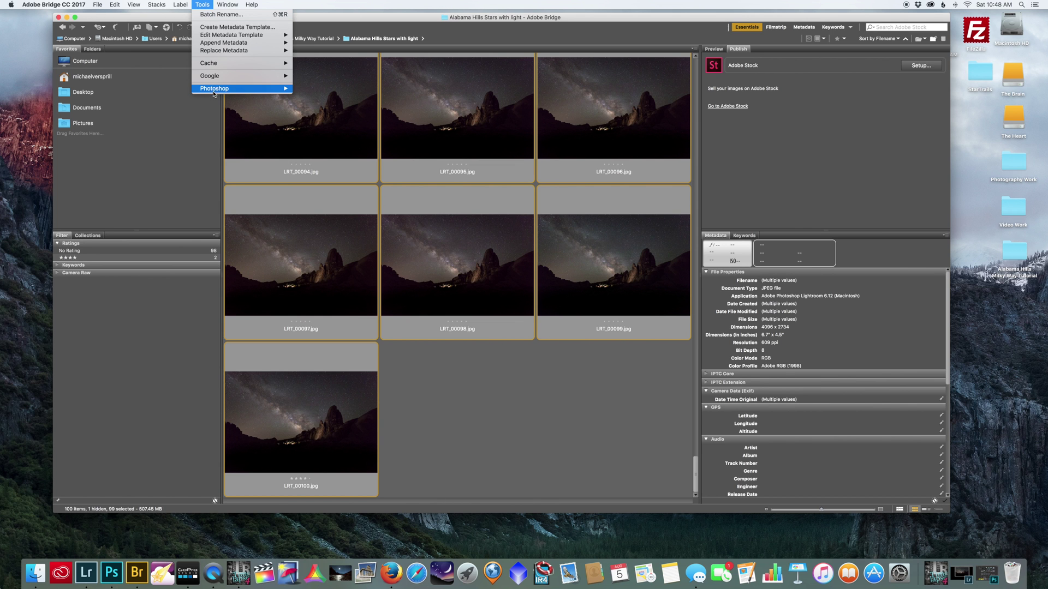
Run a Photoshop Batch playing Set 1's Remove Light action on the frames, with Save and Close
mouse_move(216, 89)
left_click(342, 89)
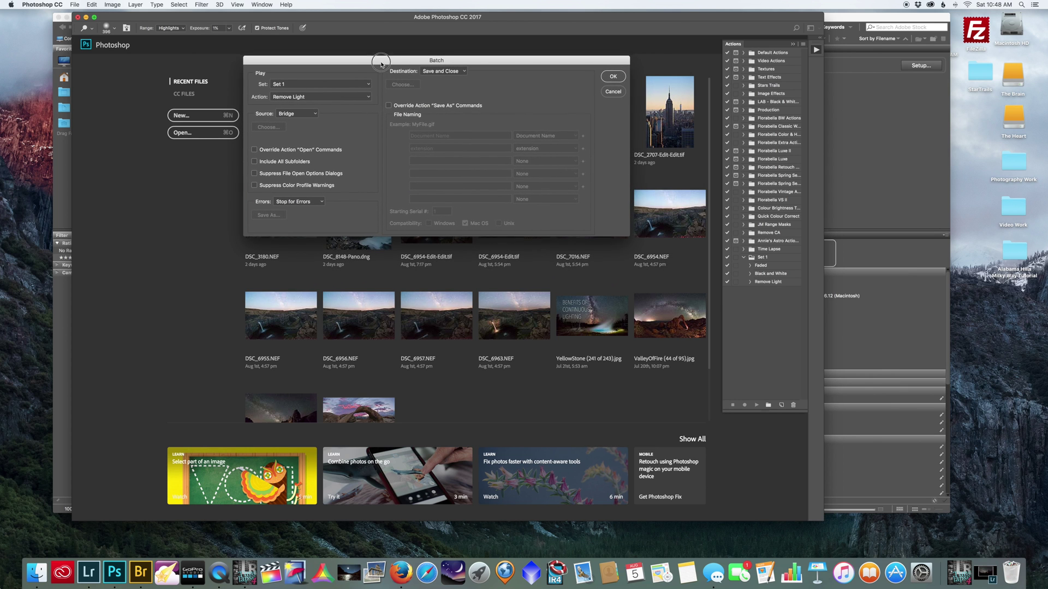
left_click(306, 84)
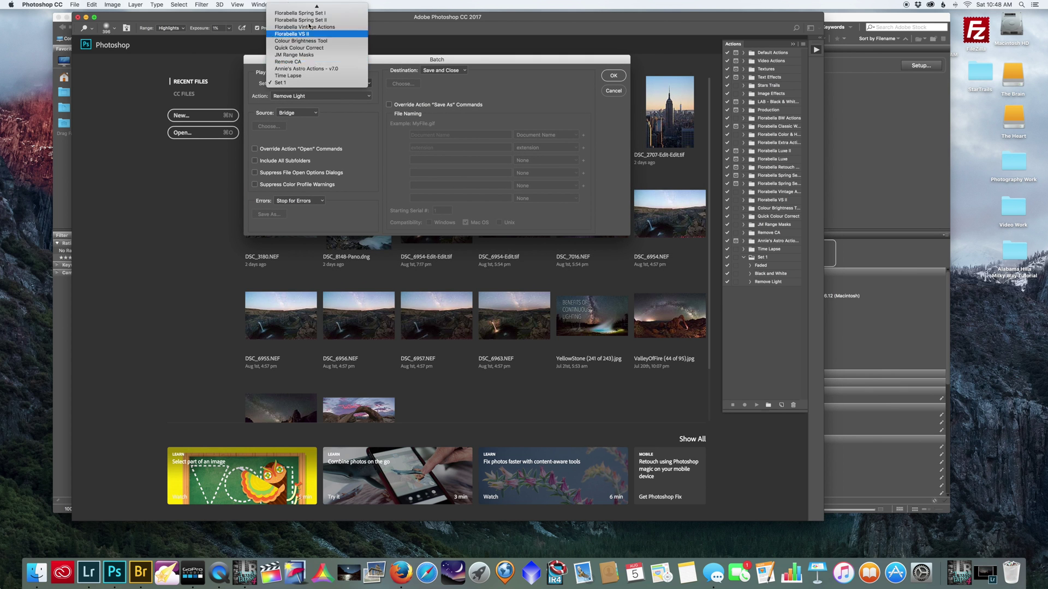
left_click(300, 105)
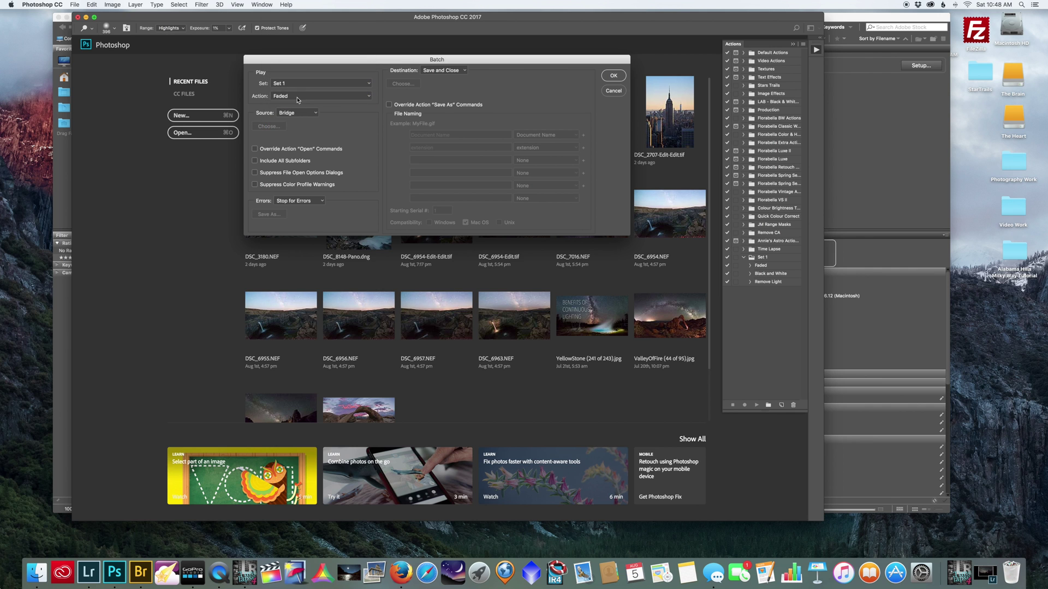
left_click(299, 96)
left_click(296, 110)
left_click(445, 73)
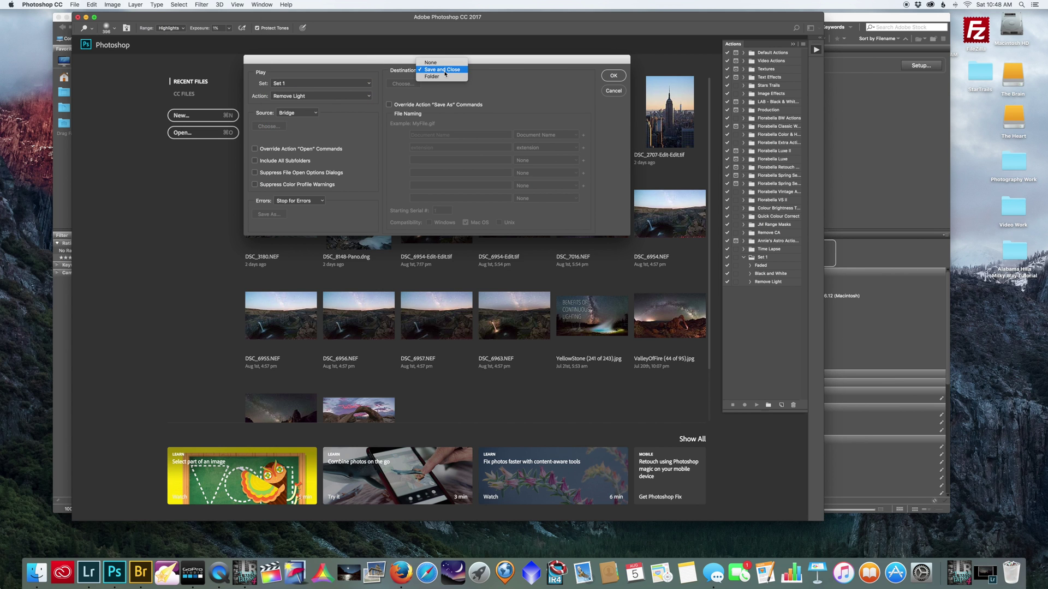
left_click(444, 73)
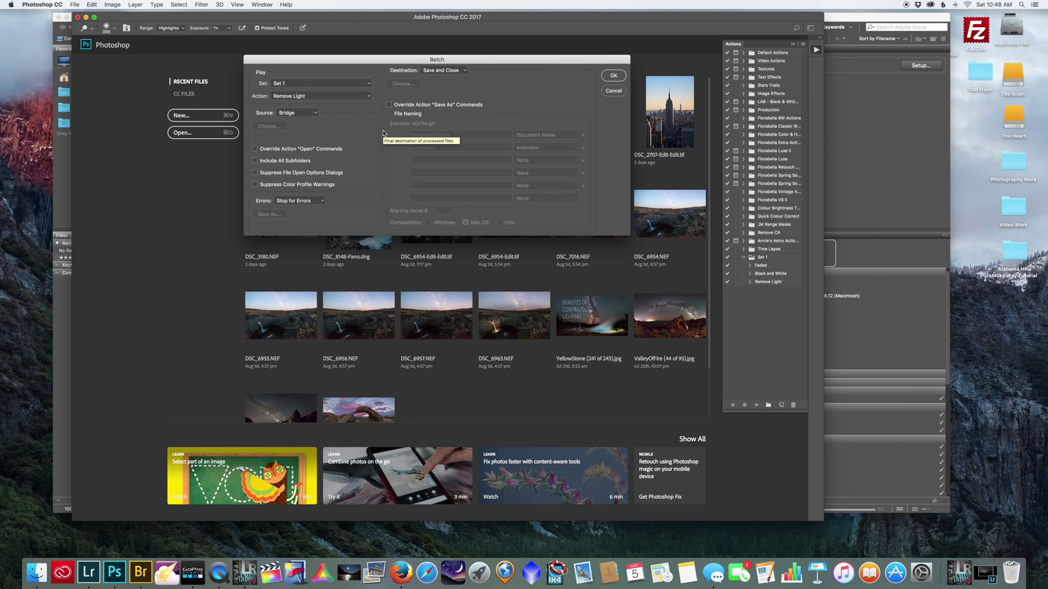
left_click(609, 76)
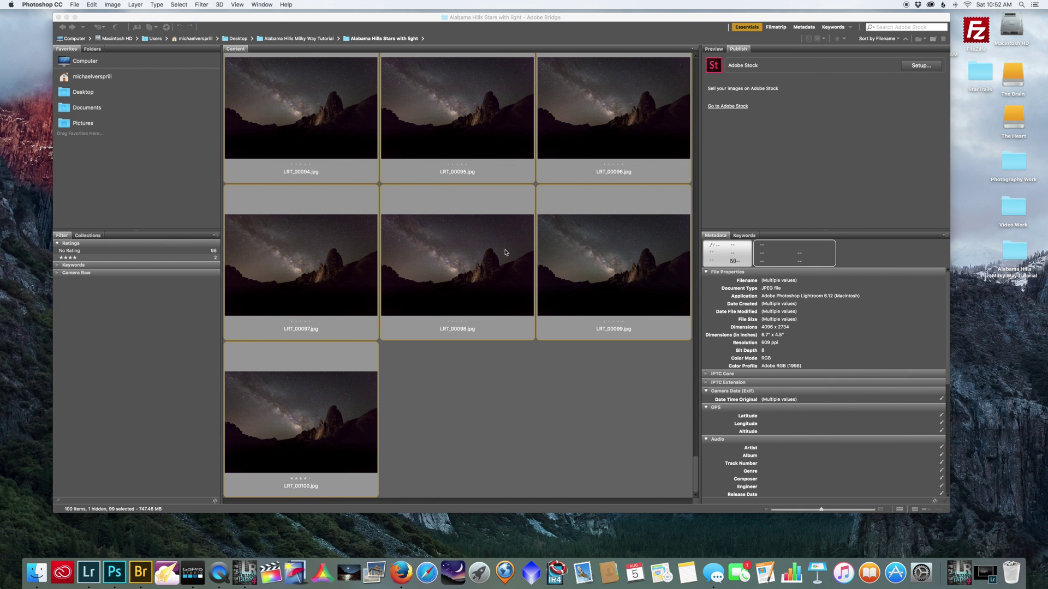
Review the edited frames in Bridge, selecting LRT_00098.jpg, then quit Adobe Bridge CC 2017
left_click(467, 286)
left_click(442, 285)
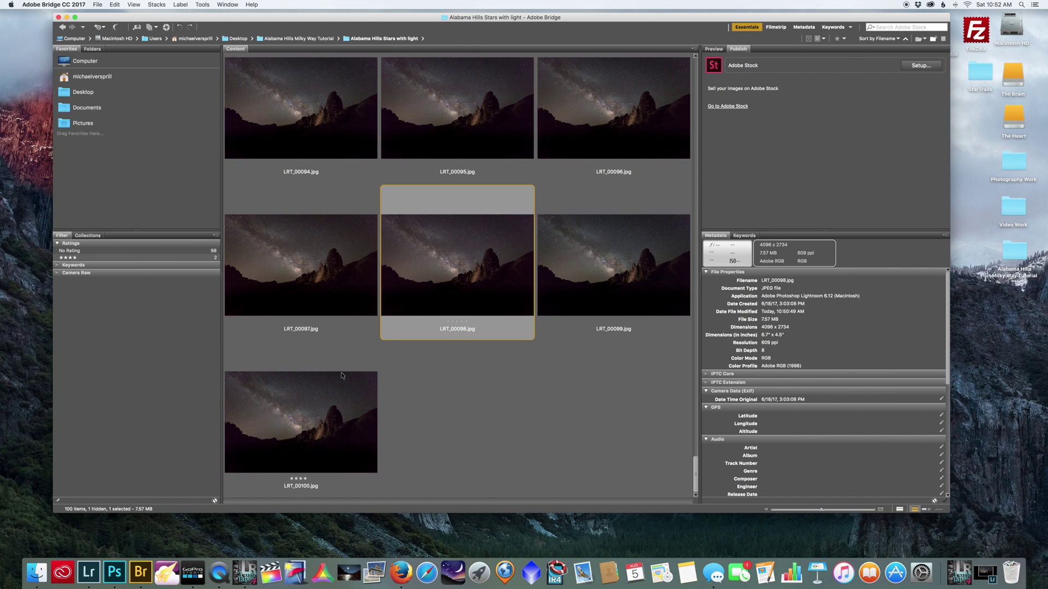
scroll(395, 330, "up", 20)
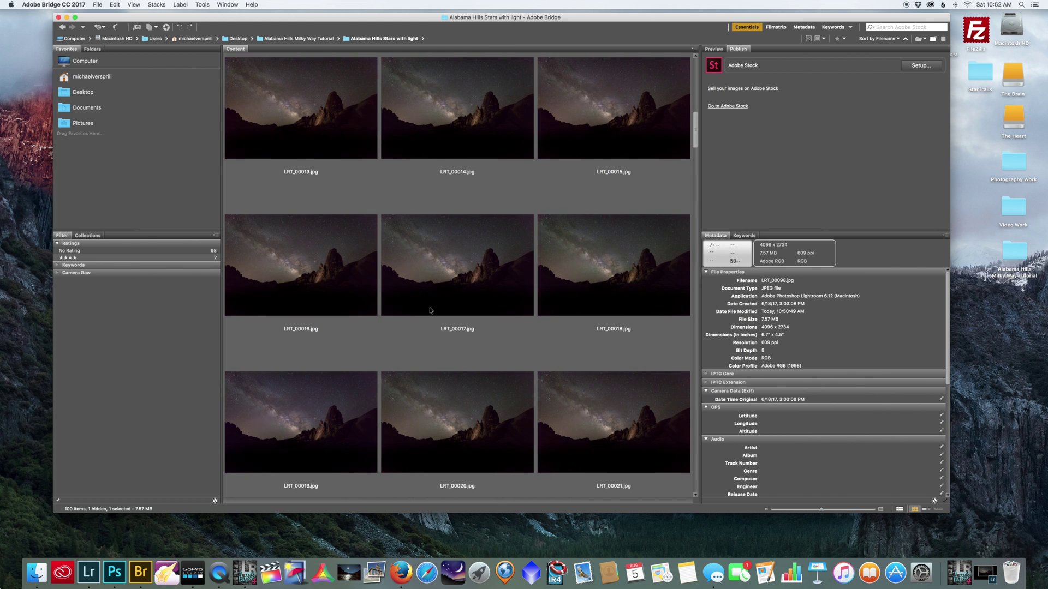
scroll(431, 309, "up", 10)
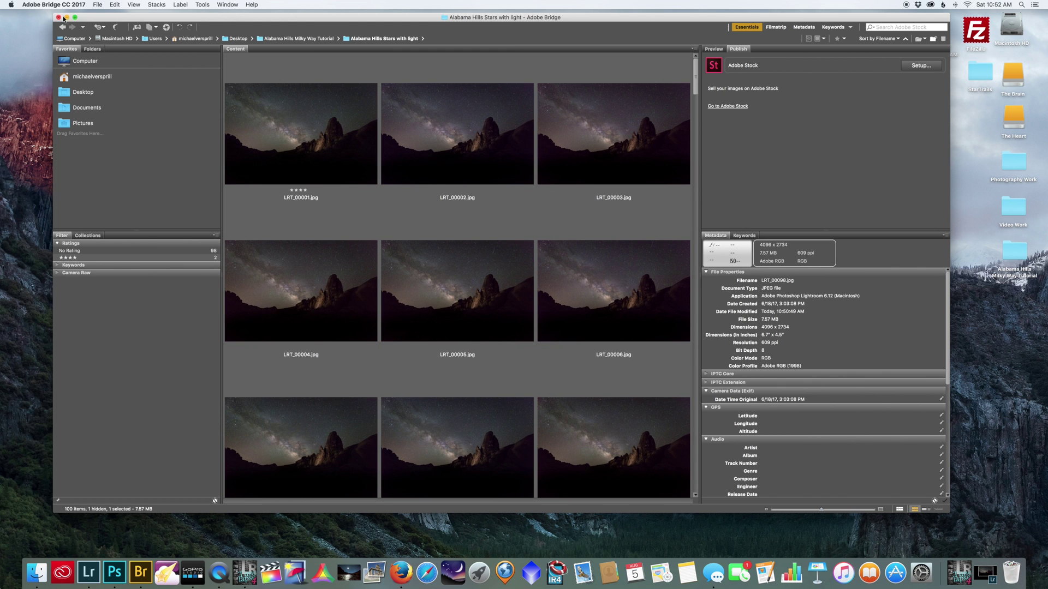
left_click(54, 5)
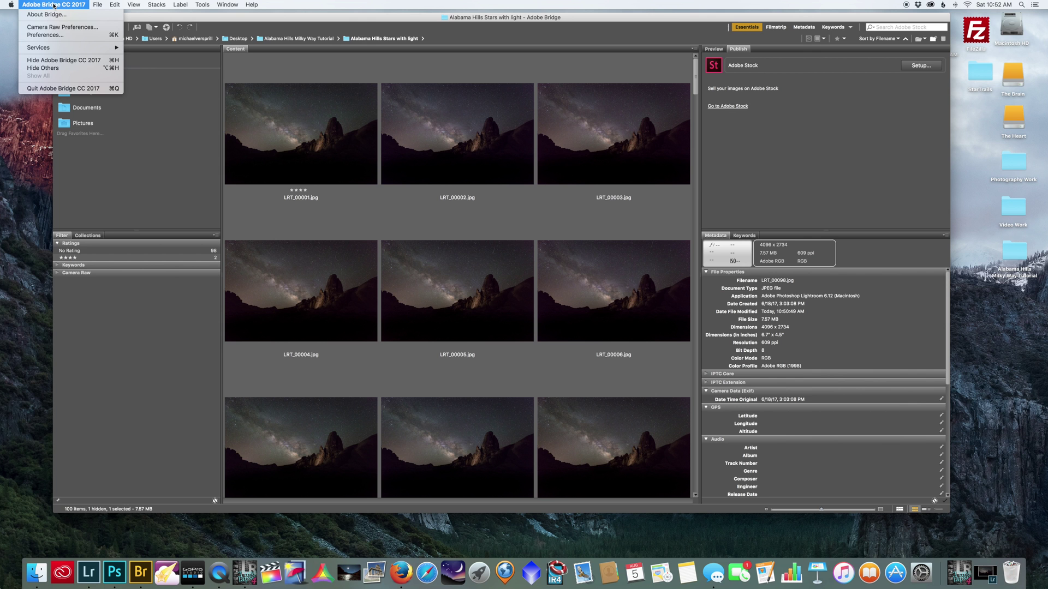
left_click(60, 88)
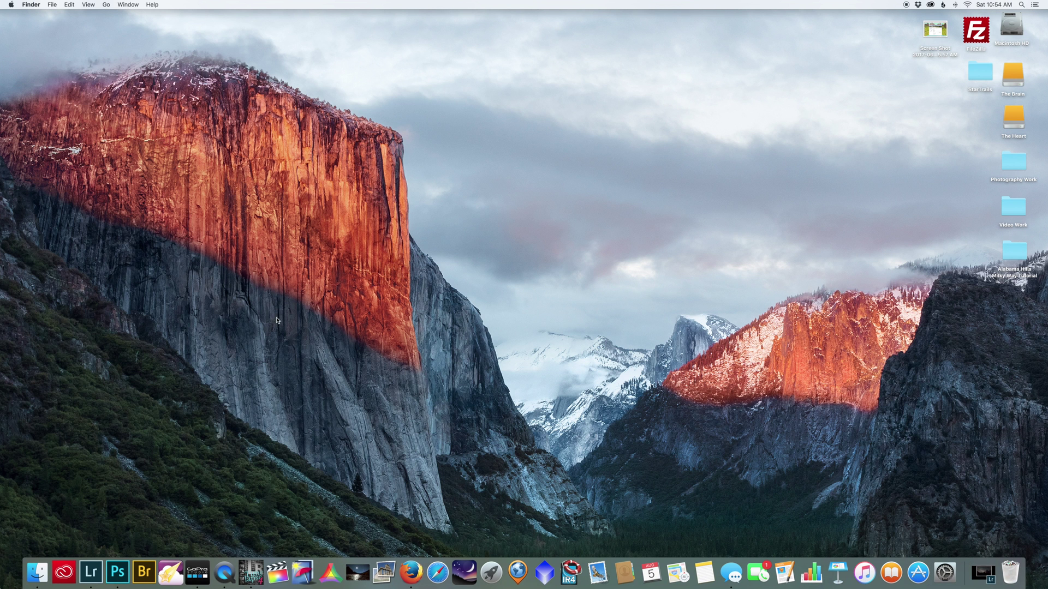
In LRTimelapse, render the Alabama Hills Stars with light folder to a 1080p H.264 MP4
left_click(253, 565)
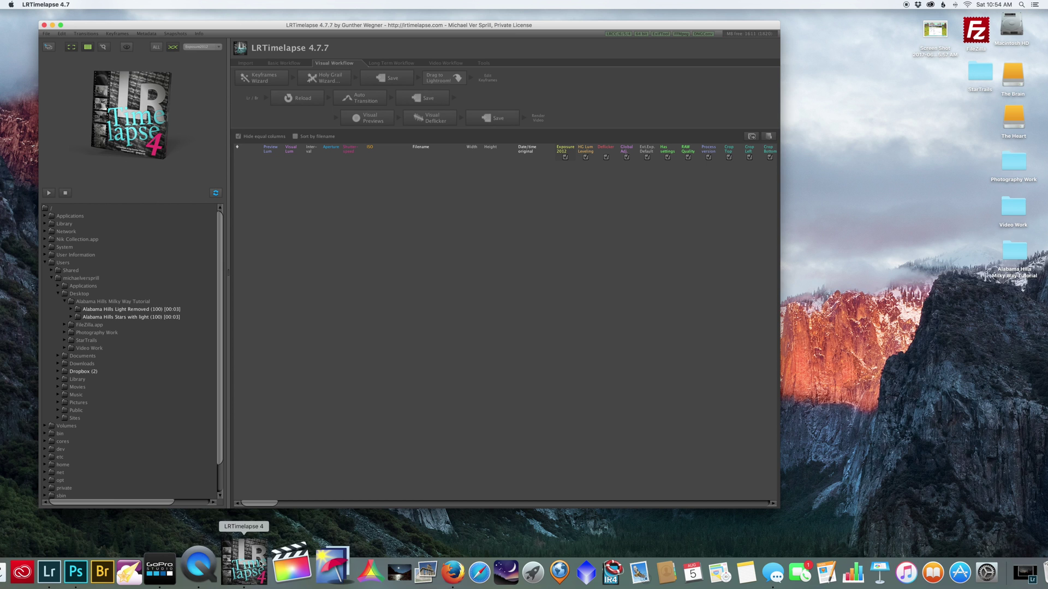
left_click(47, 34)
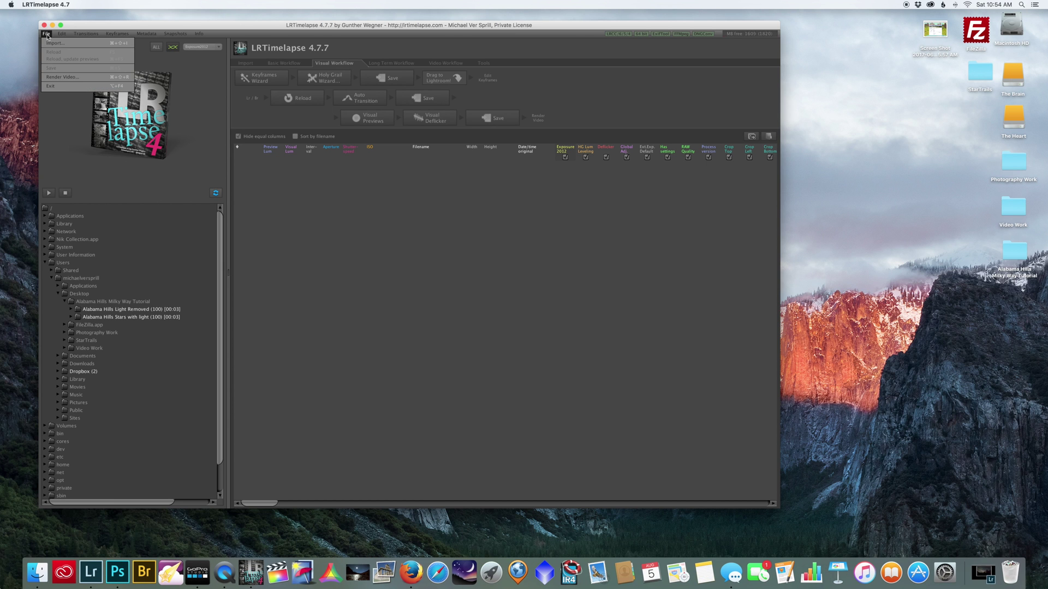
left_click(62, 77)
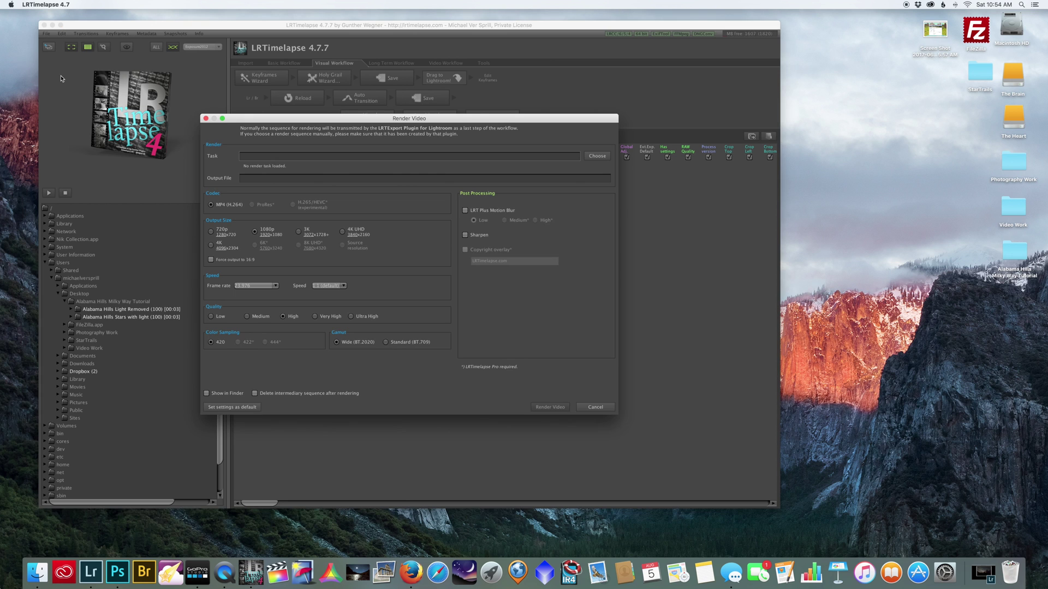
left_click(597, 156)
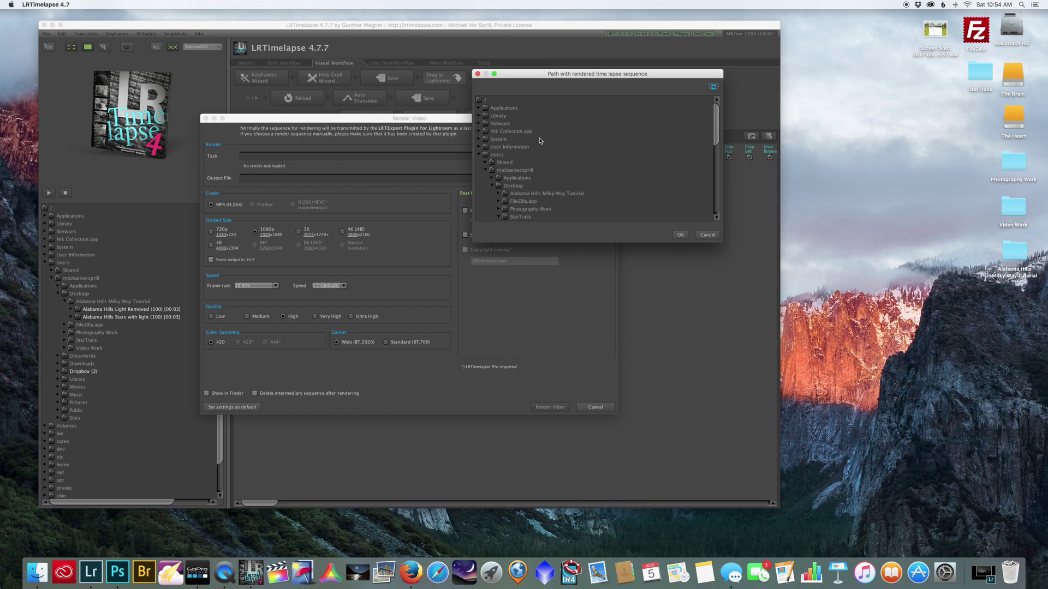
left_click(498, 194)
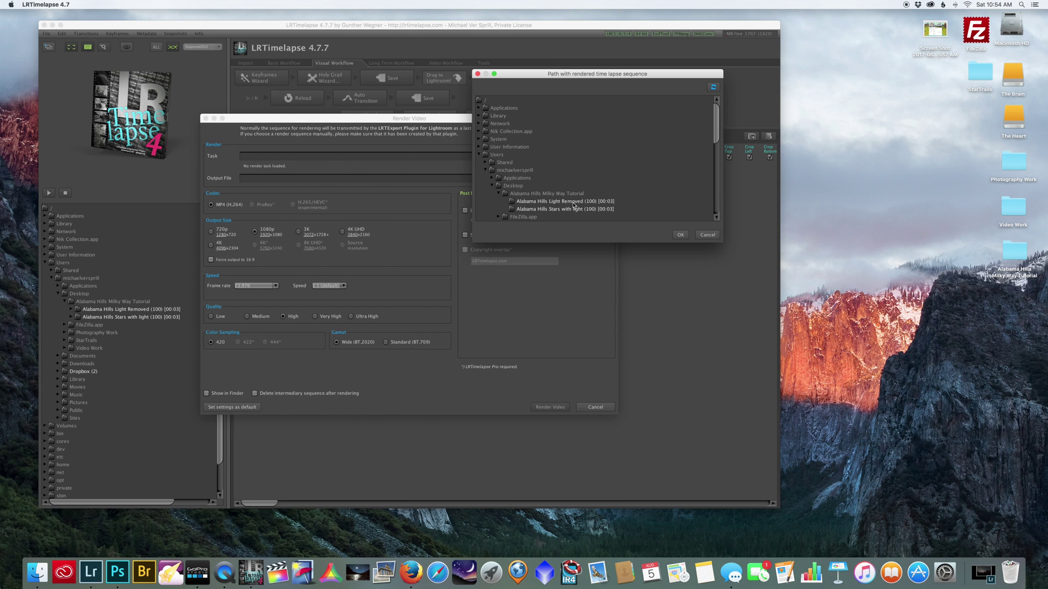
left_click(539, 211)
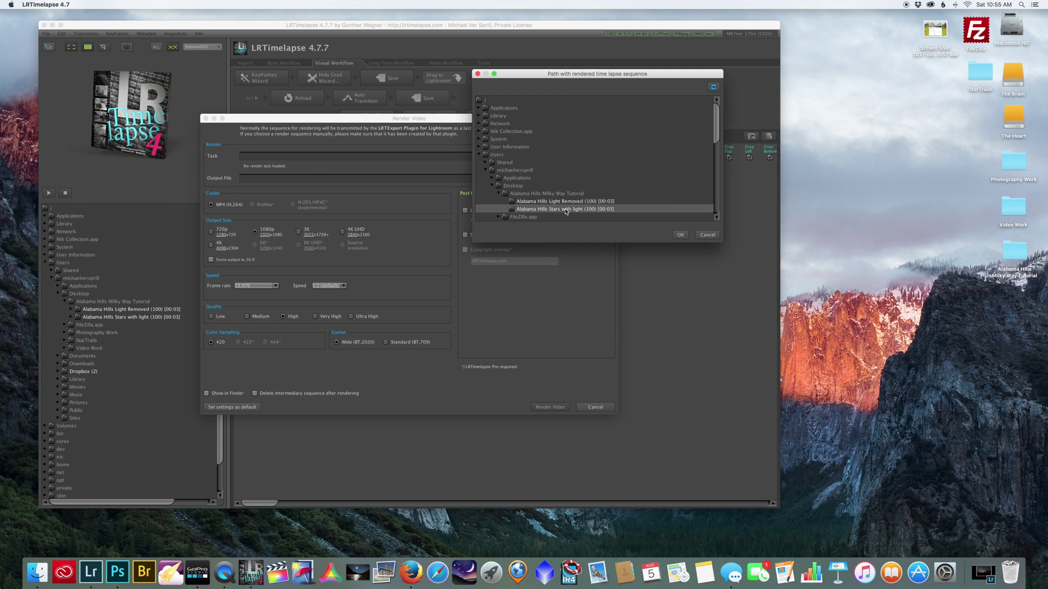
left_click(677, 235)
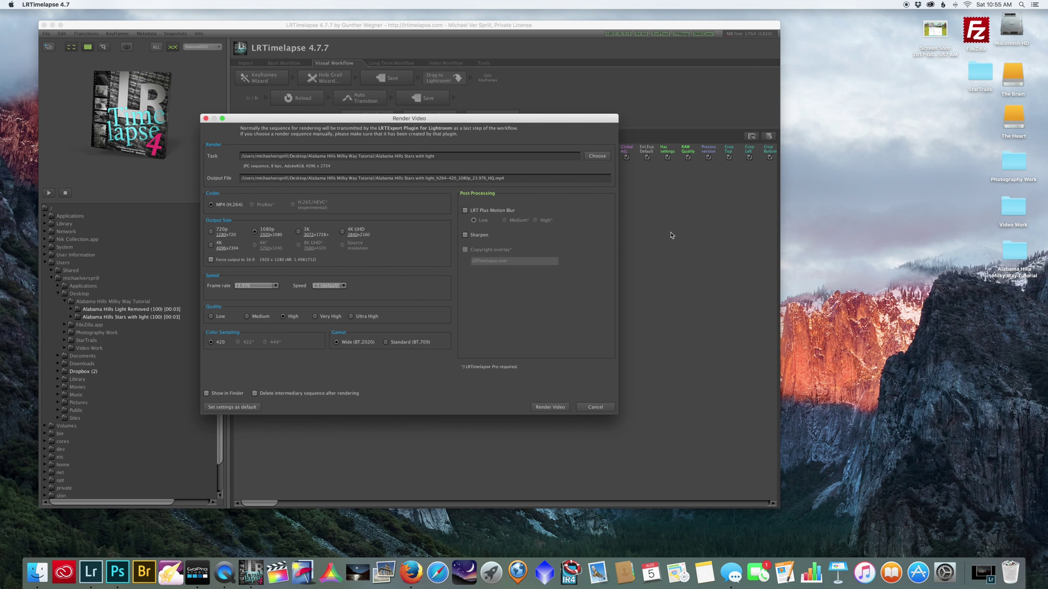
left_click(550, 407)
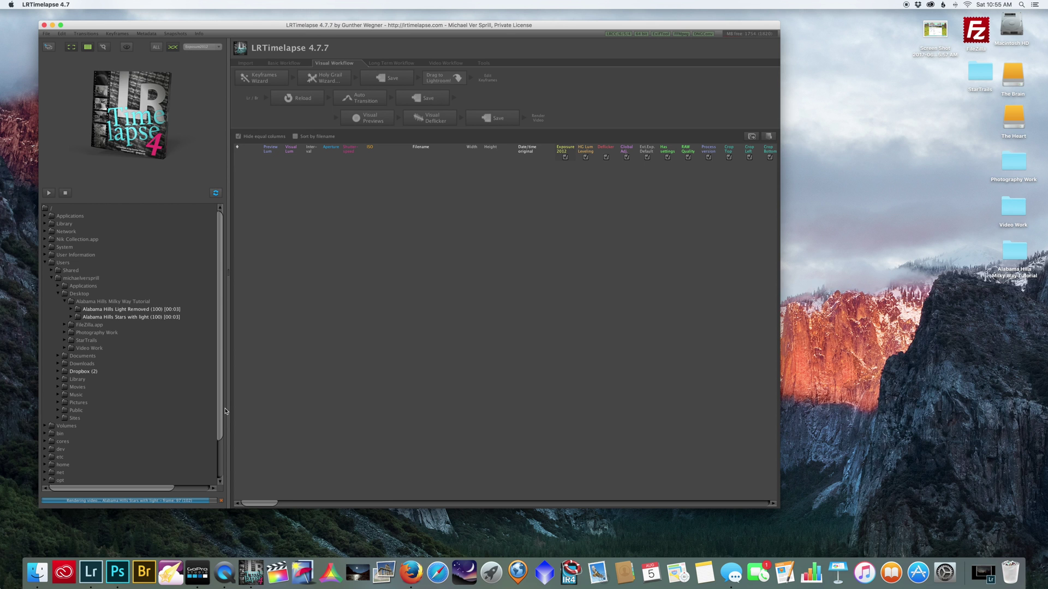
Play Alabama Hills Stars with light_h264-420_1080p_23.976_HQ.mp4 from the Alabama Hills Milky Way Tutorial folder
double_click(1014, 252)
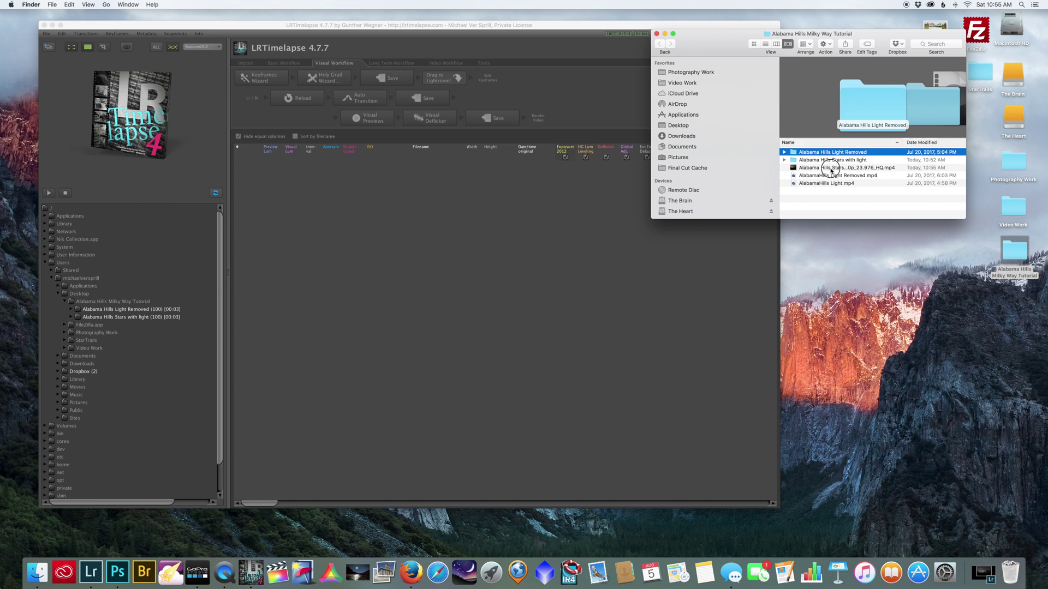
double_click(830, 168)
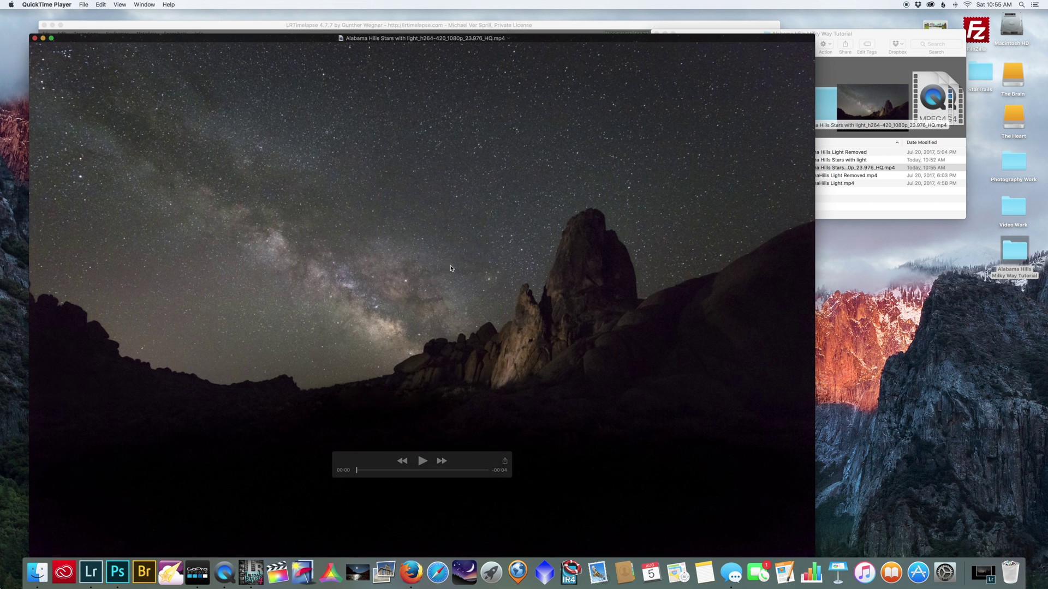
key("space")
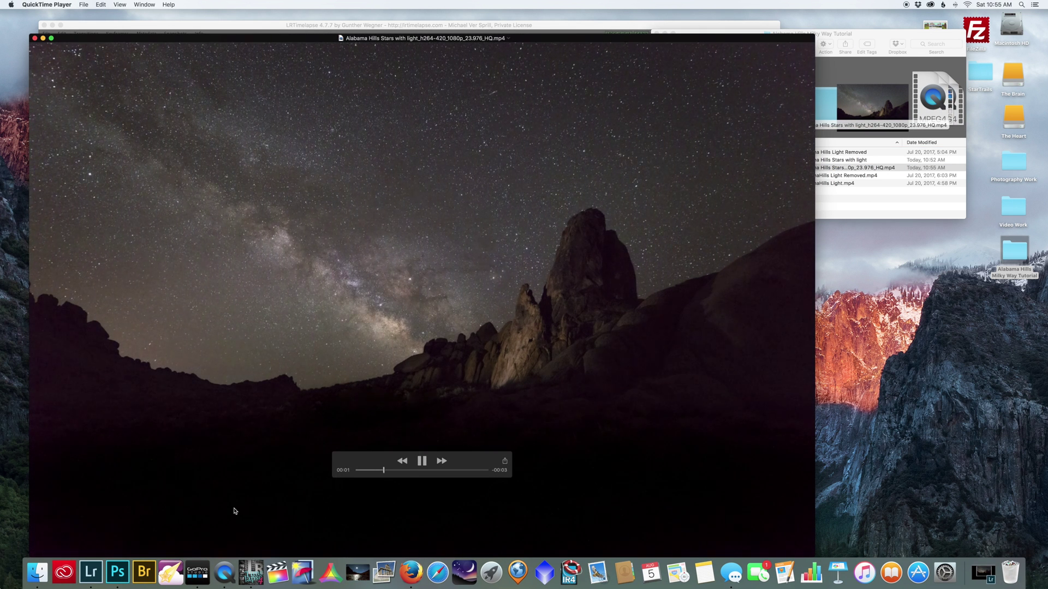